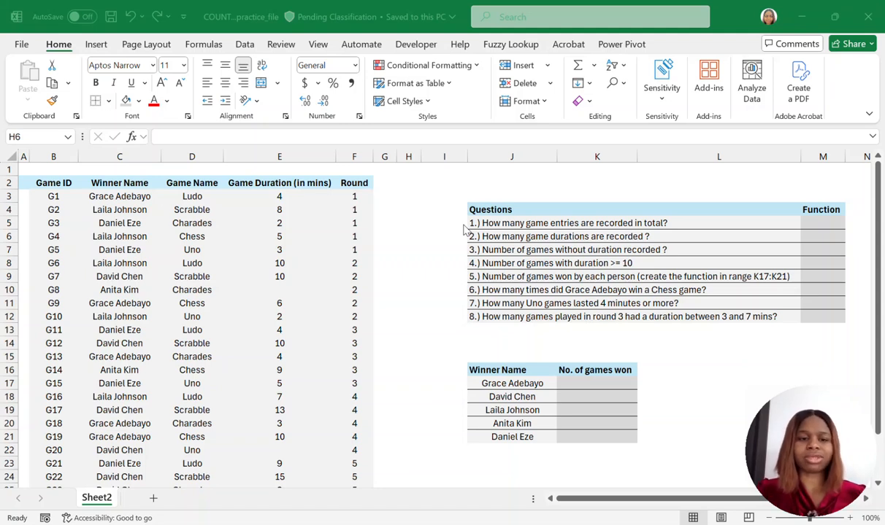
Examine the game records table's columns from Game ID to Round, the winner summary table and the list of questions
{"action": "left_click", "coordinate": [41, 174]}
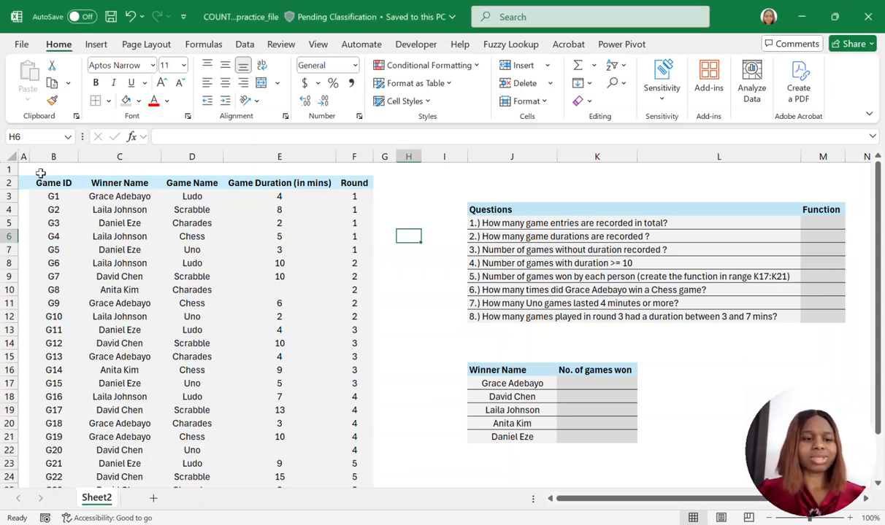
{"action": "left_click_drag", "start_coordinate": [47, 177], "coordinate": [357, 184]}
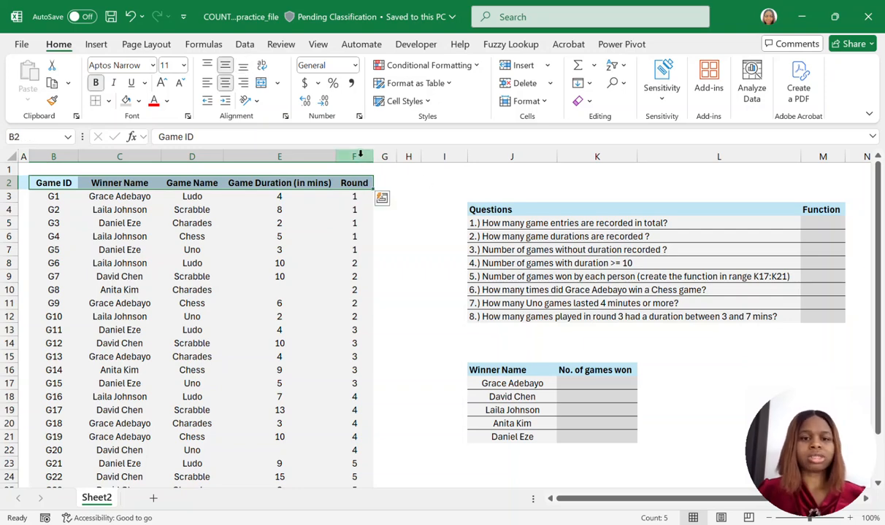
{"action": "left_click", "coordinate": [354, 156]}
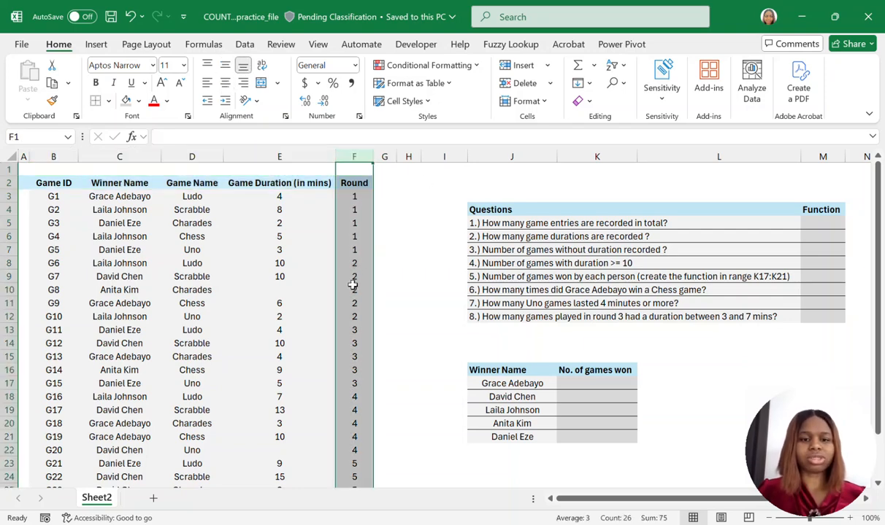
{"action": "scroll", "coordinate": [353, 285], "scroll_direction": "down", "scroll_amount": 3}
{"action": "scroll", "coordinate": [352, 284], "scroll_direction": "up", "scroll_amount": 3}
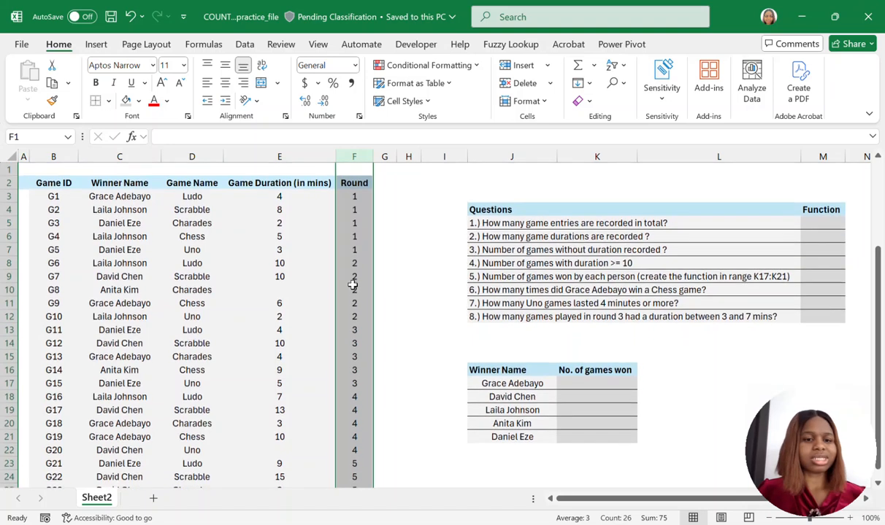
{"action": "left_click", "coordinate": [196, 197]}
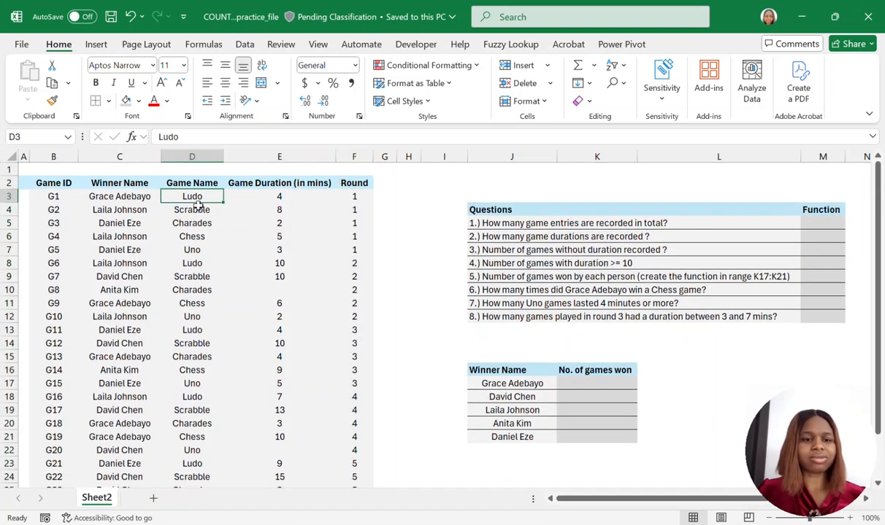
{"action": "left_click_drag", "start_coordinate": [198, 206], "coordinate": [197, 317]}
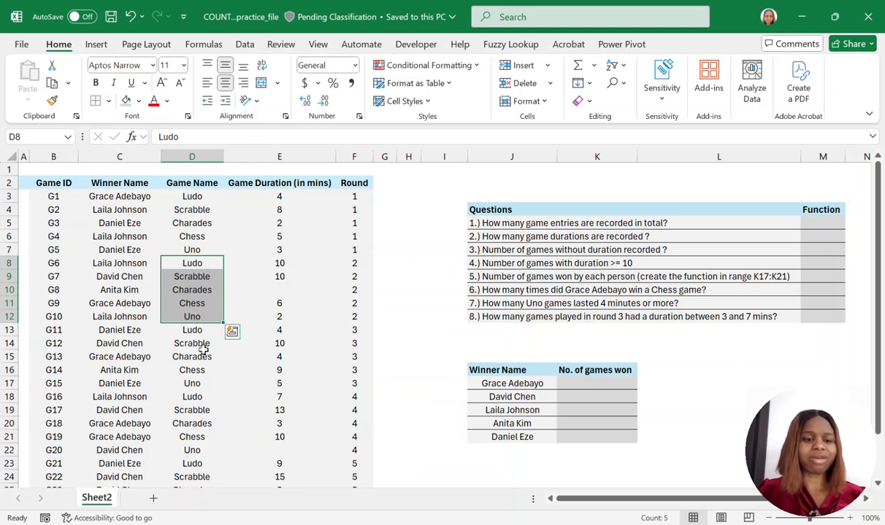
{"action": "left_click", "coordinate": [115, 150]}
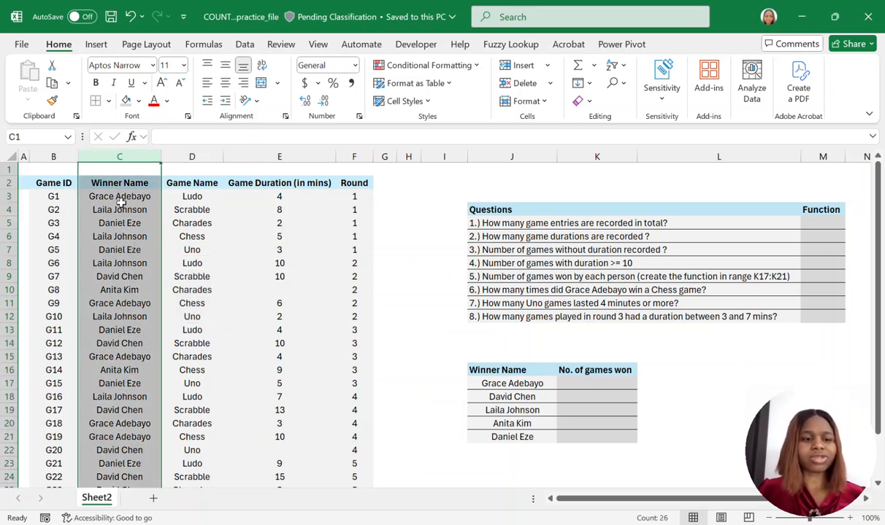
{"action": "left_click", "coordinate": [205, 194]}
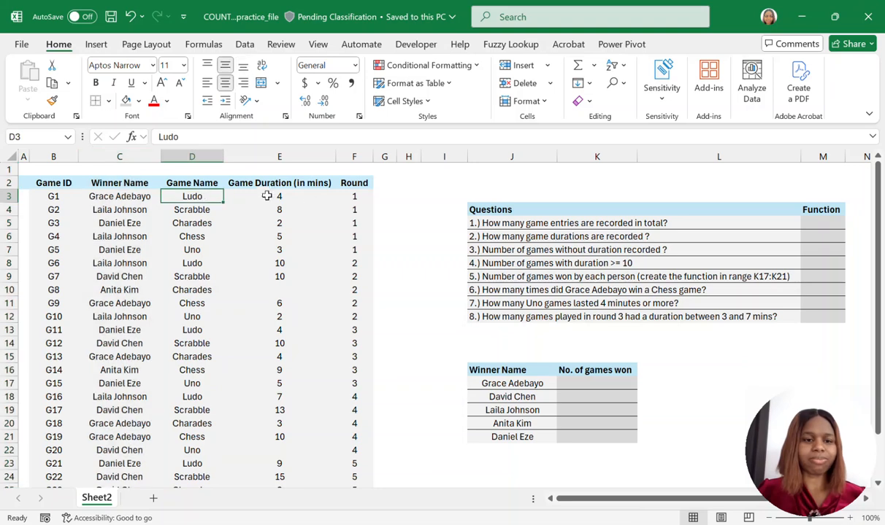
{"action": "left_click", "coordinate": [349, 197]}
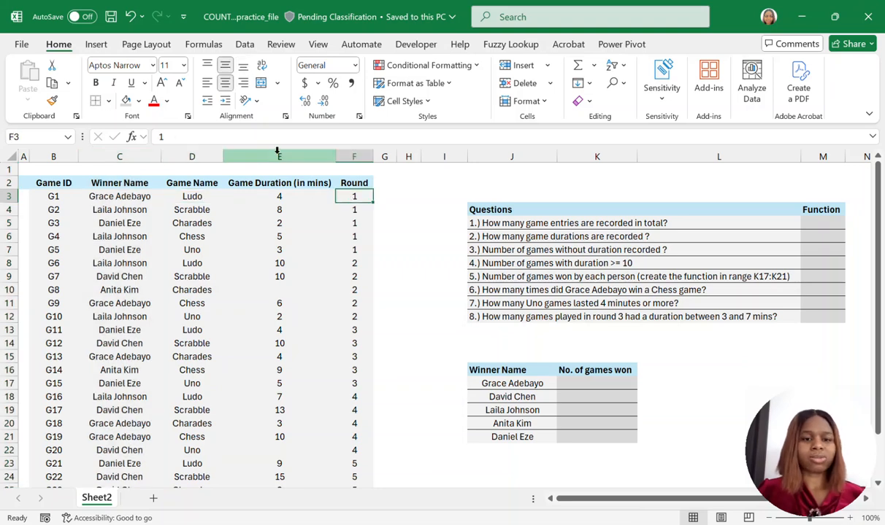
{"action": "left_click", "coordinate": [277, 151]}
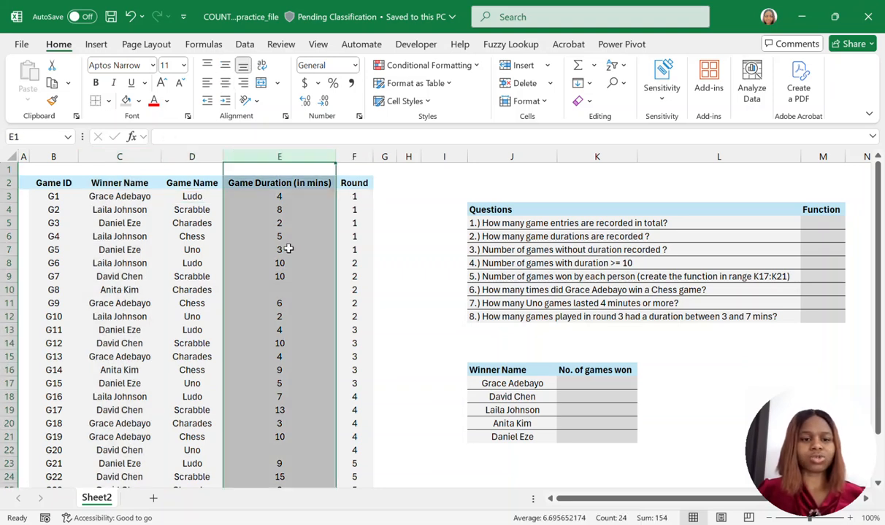
{"action": "left_click", "coordinate": [54, 157]}
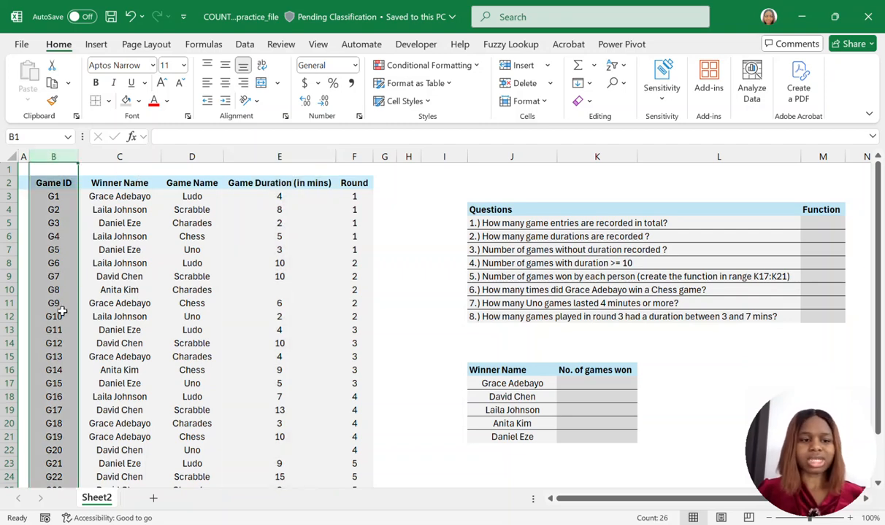
{"action": "scroll", "coordinate": [62, 310], "scroll_direction": "down", "scroll_amount": 3}
{"action": "scroll", "coordinate": [62, 311], "scroll_direction": "up", "scroll_amount": 3}
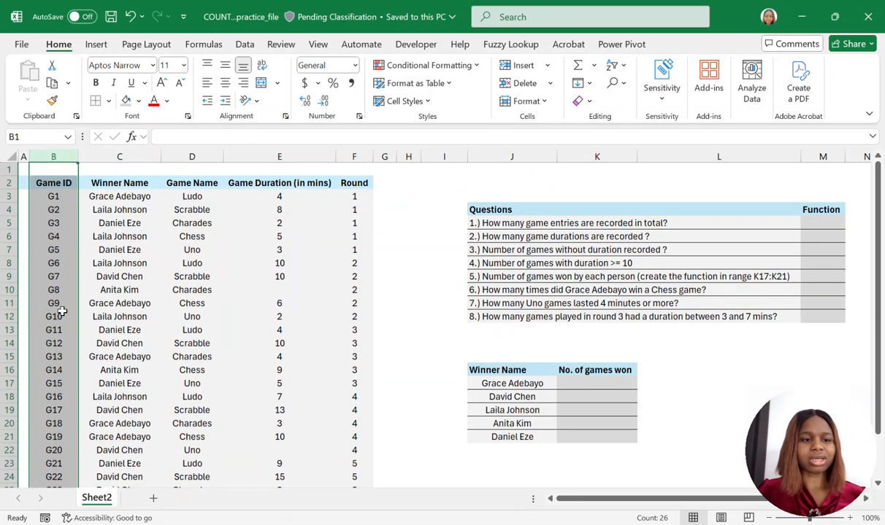
{"action": "left_click", "coordinate": [513, 153]}
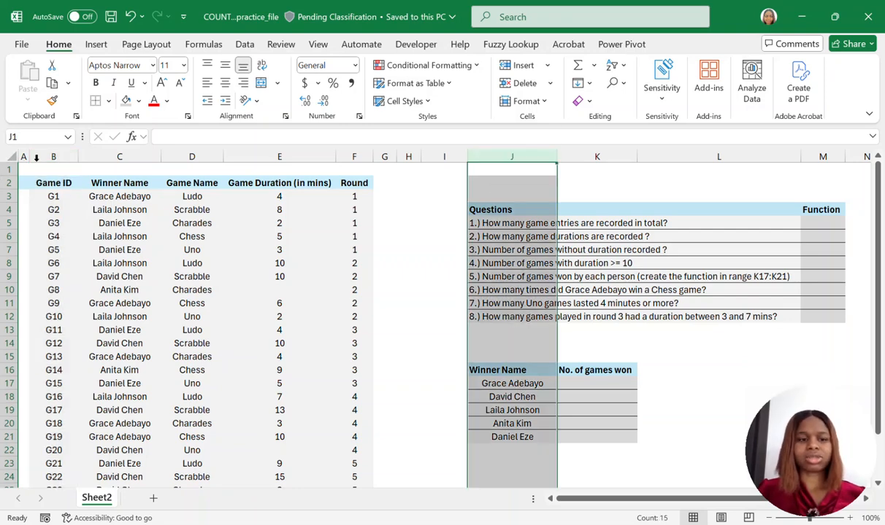
{"action": "left_click_drag", "start_coordinate": [48, 183], "coordinate": [362, 394]}
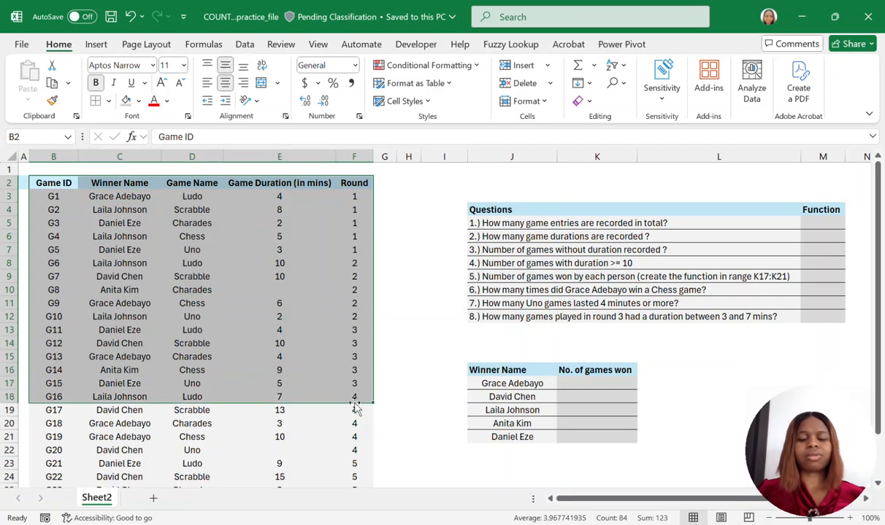
{"action": "left_click", "coordinate": [493, 209]}
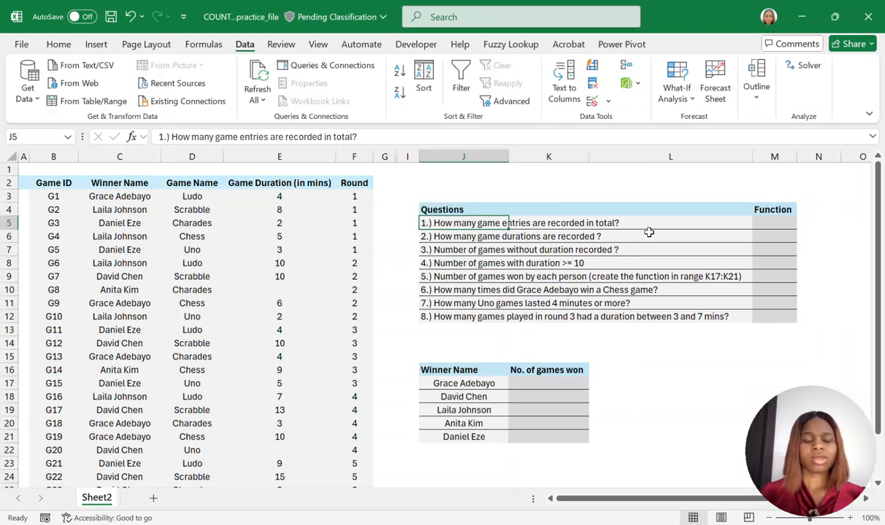
Try to count the game entries in cell M5 from the Game ID column with =COUNT(B3:B27), and check that range
{"action": "left_click", "coordinate": [770, 223]}
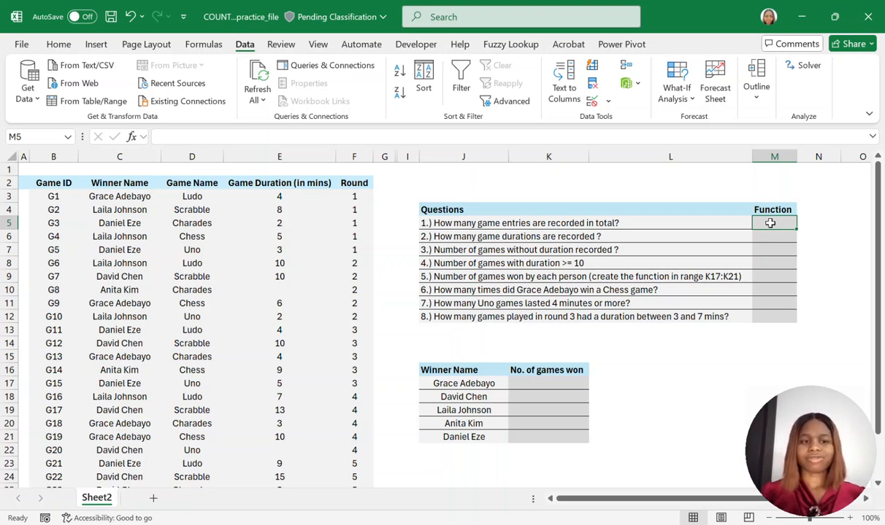
{"action": "type", "text": "=c"}
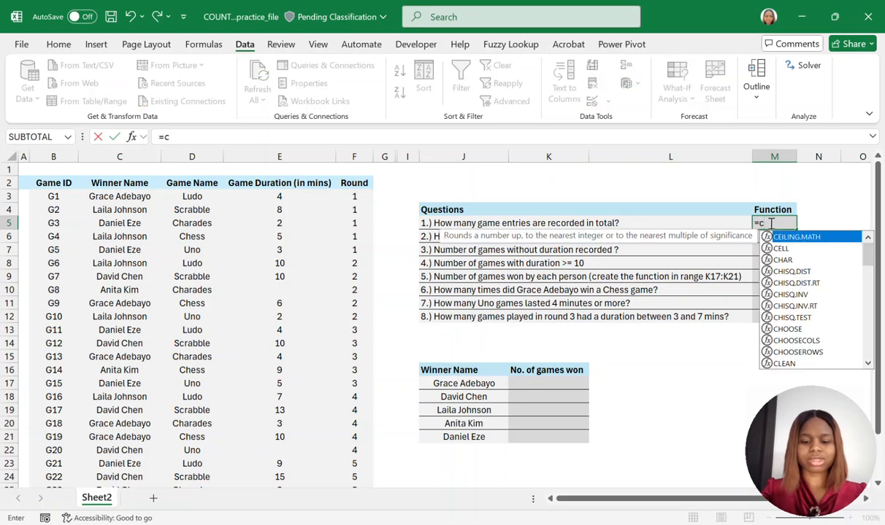
{"action": "type", "text": "ount("}
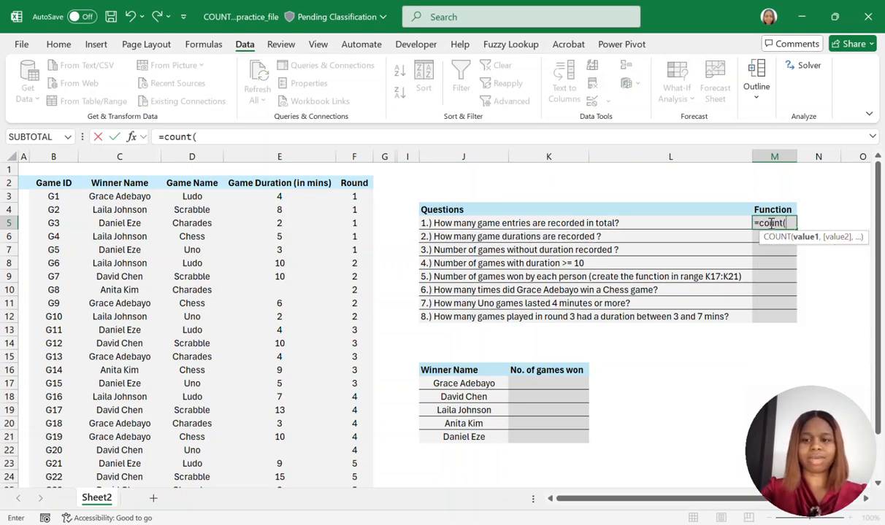
{"action": "left_click_drag", "start_coordinate": [51, 197], "coordinate": [54, 478]}
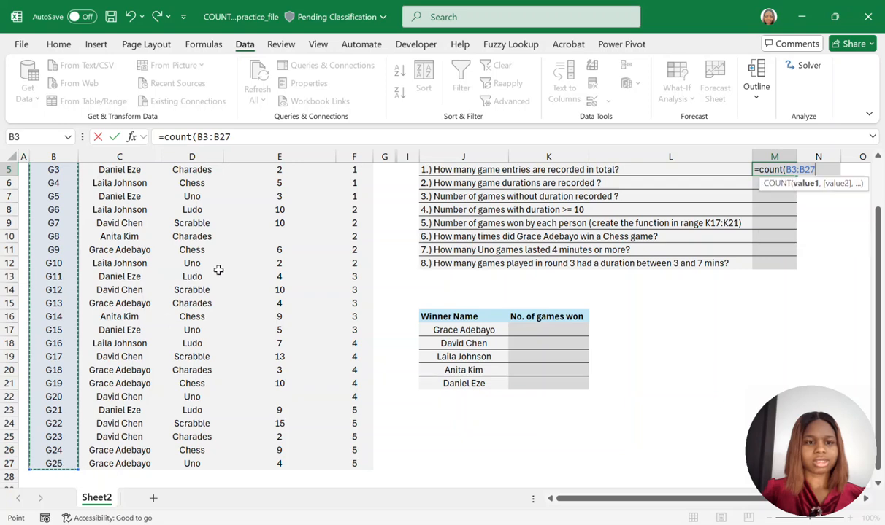
{"action": "type", "text": ")"}
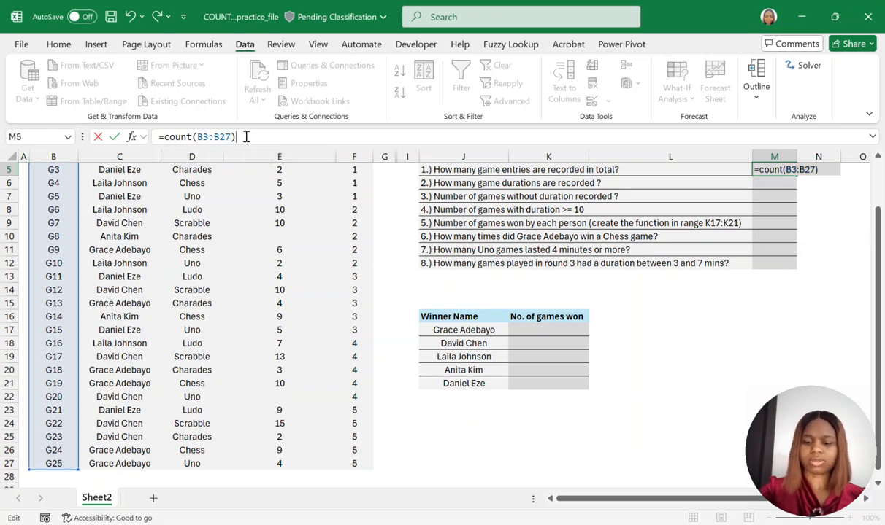
{"action": "key", "text": "Return"}
{"action": "scroll", "coordinate": [689, 242], "scroll_direction": "up", "scroll_amount": 2}
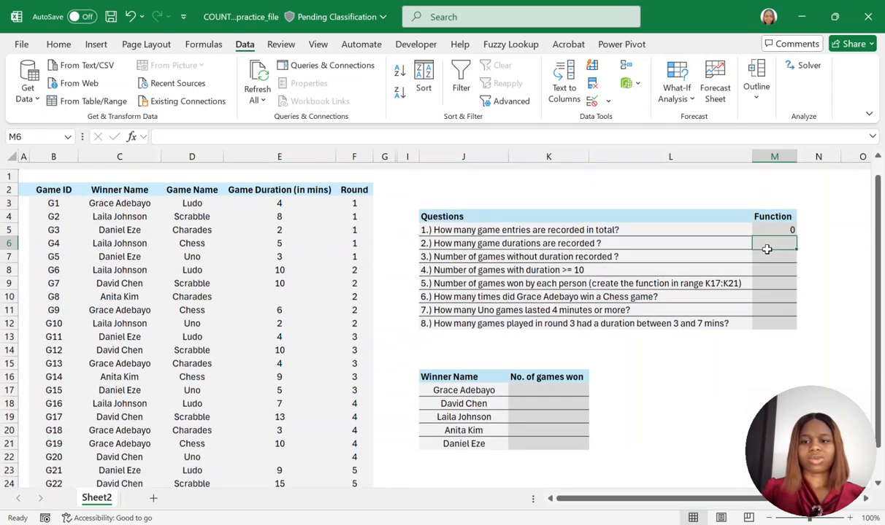
{"action": "left_click", "coordinate": [774, 223]}
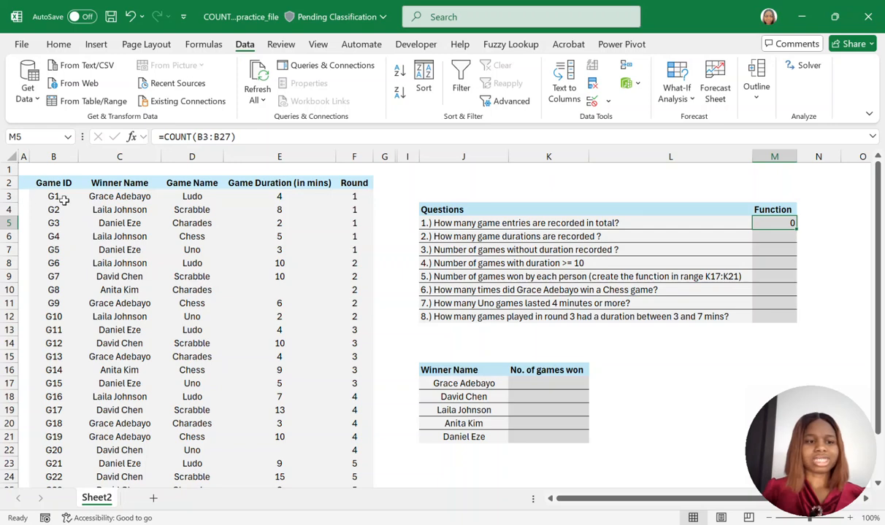
{"action": "left_click_drag", "start_coordinate": [59, 196], "coordinate": [56, 479]}
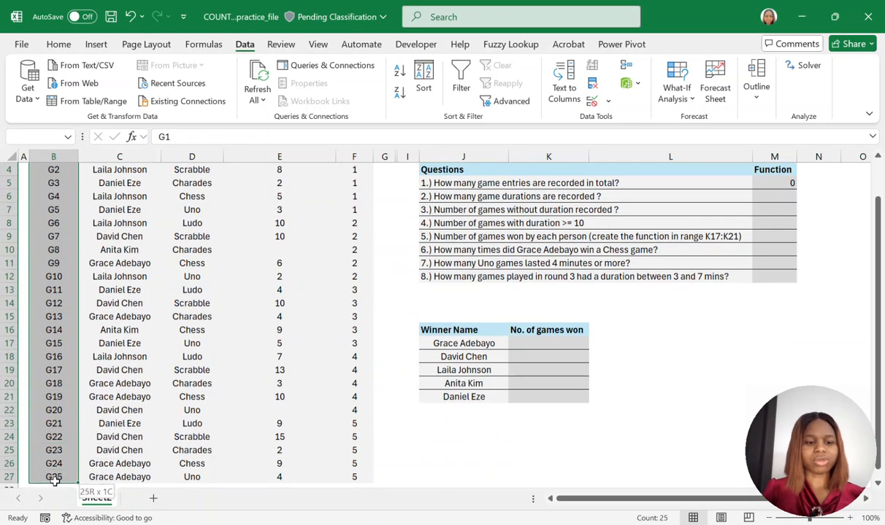
{"action": "scroll", "coordinate": [819, 167], "scroll_direction": "up", "scroll_amount": 2}
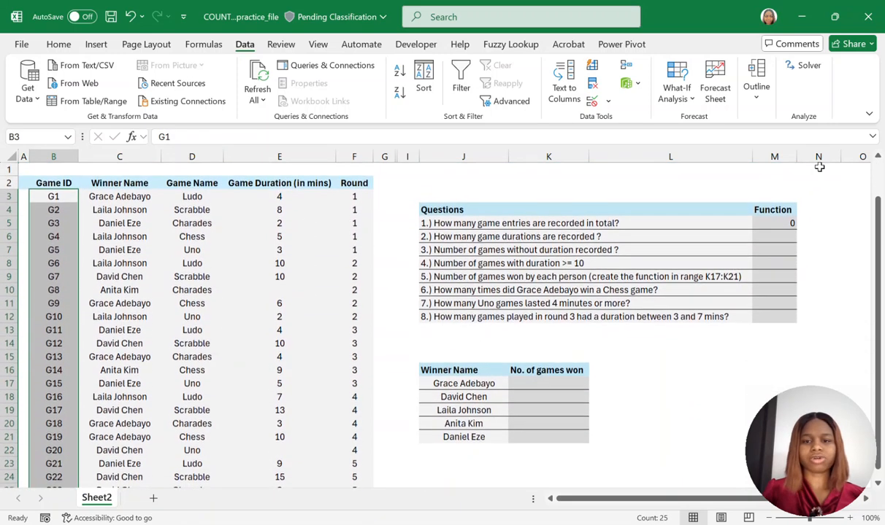
Replace the formula in M5 with =COUNT(F3:F27) to count the game entries from the Round column, and review it
{"action": "left_click", "coordinate": [771, 224]}
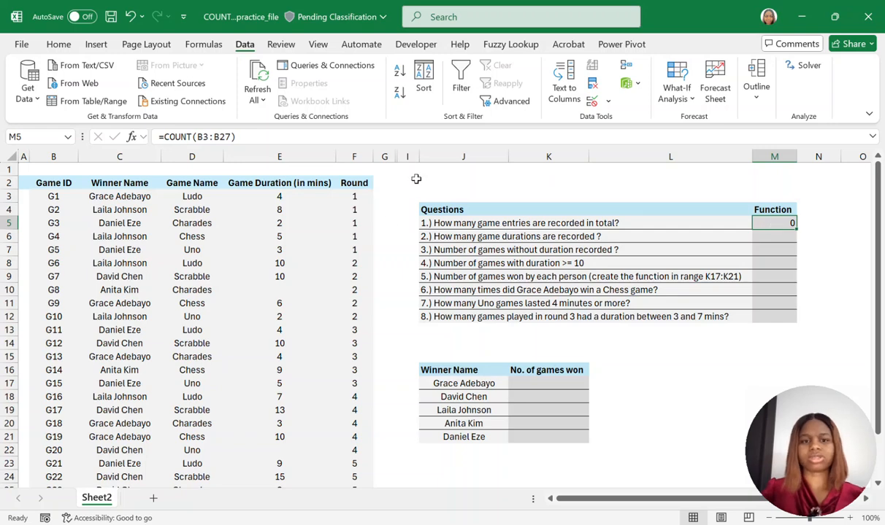
{"action": "left_click", "coordinate": [354, 156]}
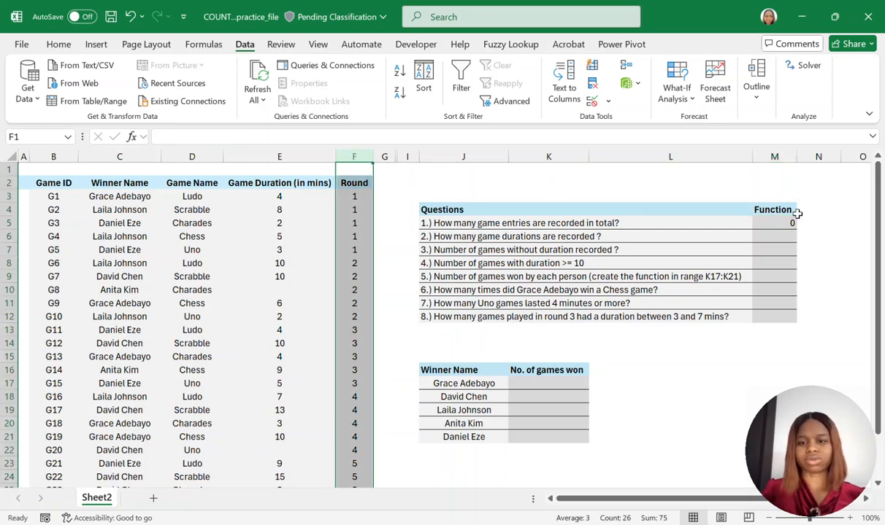
{"action": "left_click", "coordinate": [769, 225]}
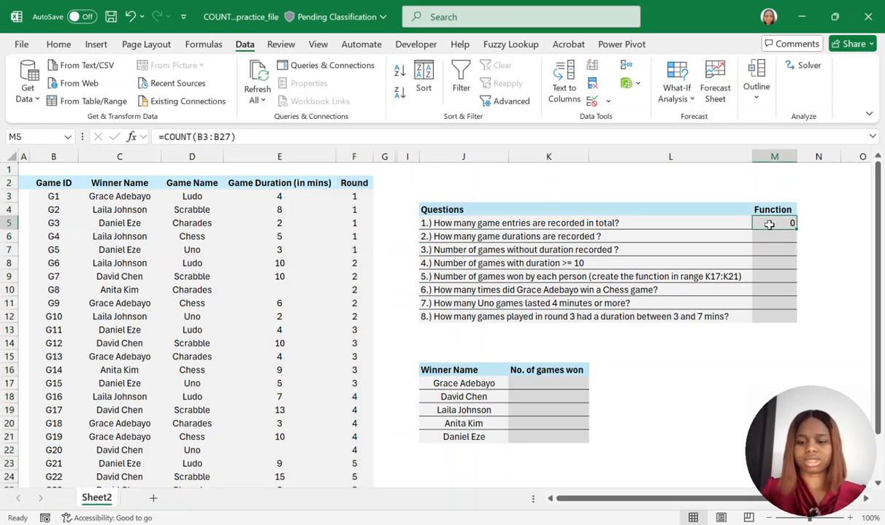
{"action": "type", "text": "=count"}
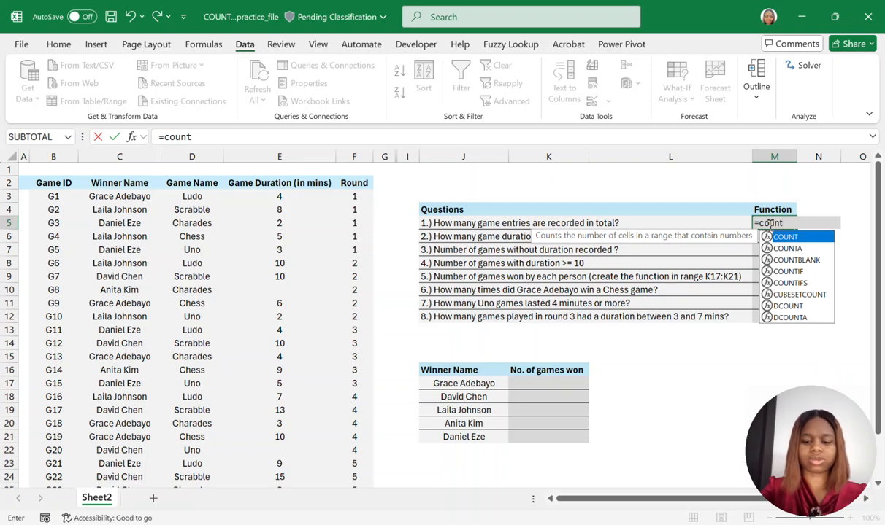
{"action": "type", "text": "("}
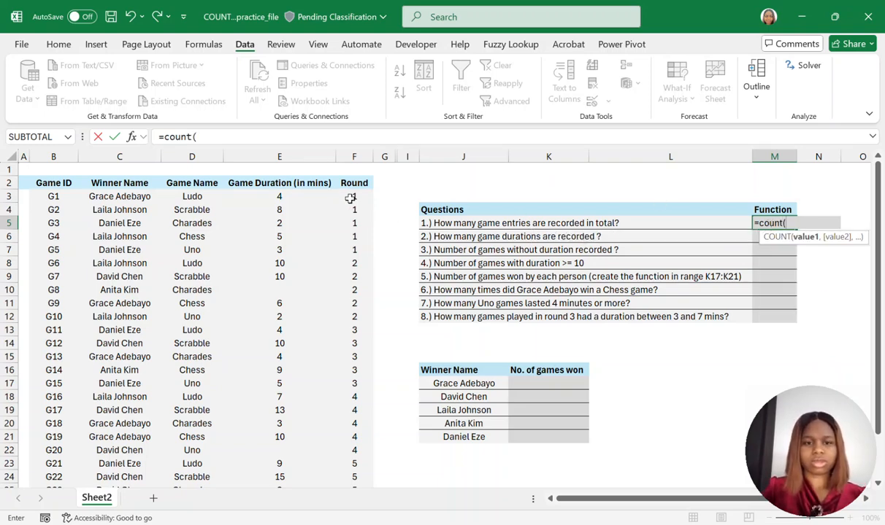
{"action": "left_click_drag", "start_coordinate": [354, 195], "coordinate": [354, 468]}
{"action": "left_click", "coordinate": [233, 137]}
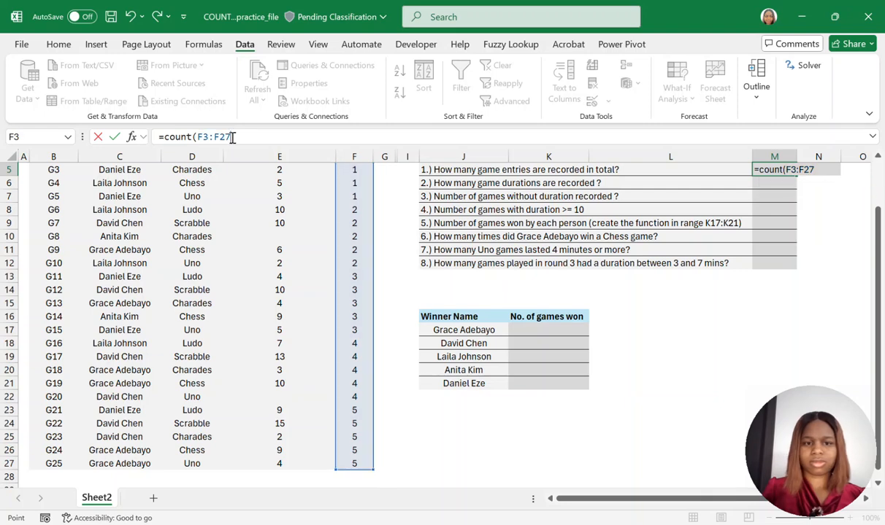
{"action": "key", "text": "Return"}
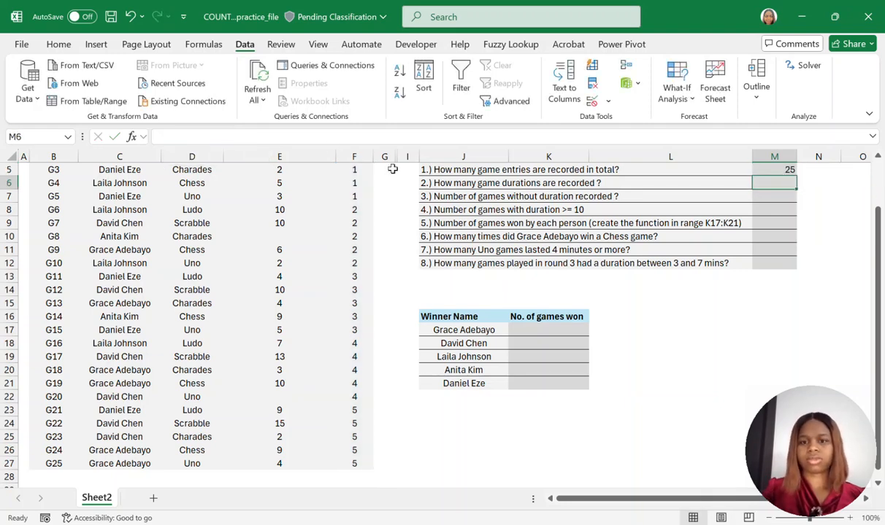
{"action": "scroll", "coordinate": [531, 195], "scroll_direction": "up", "scroll_amount": 1}
{"action": "left_click", "coordinate": [778, 202]}
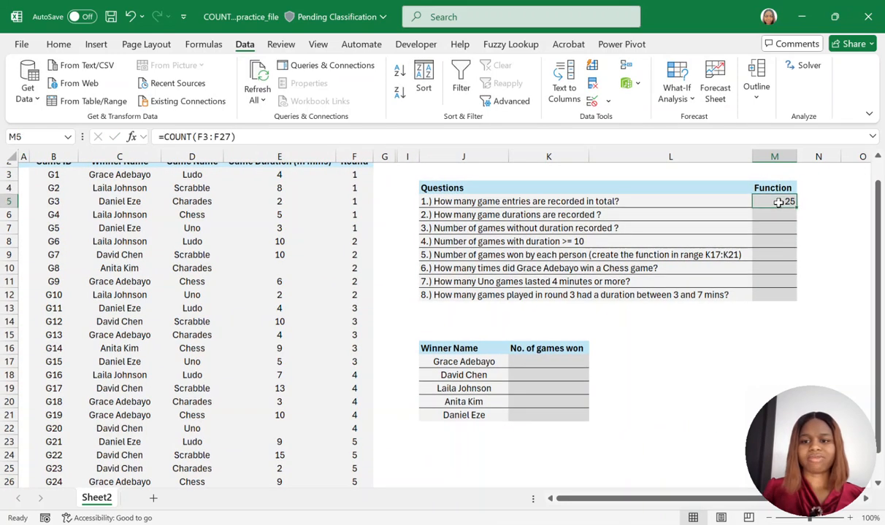
{"action": "scroll", "coordinate": [328, 276], "scroll_direction": "up", "scroll_amount": 1}
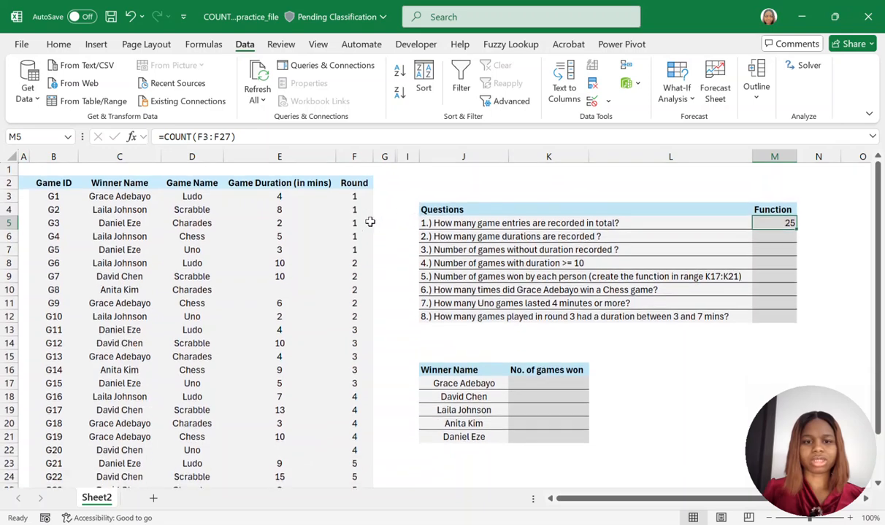
{"action": "left_click_drag", "start_coordinate": [354, 196], "coordinate": [351, 251]}
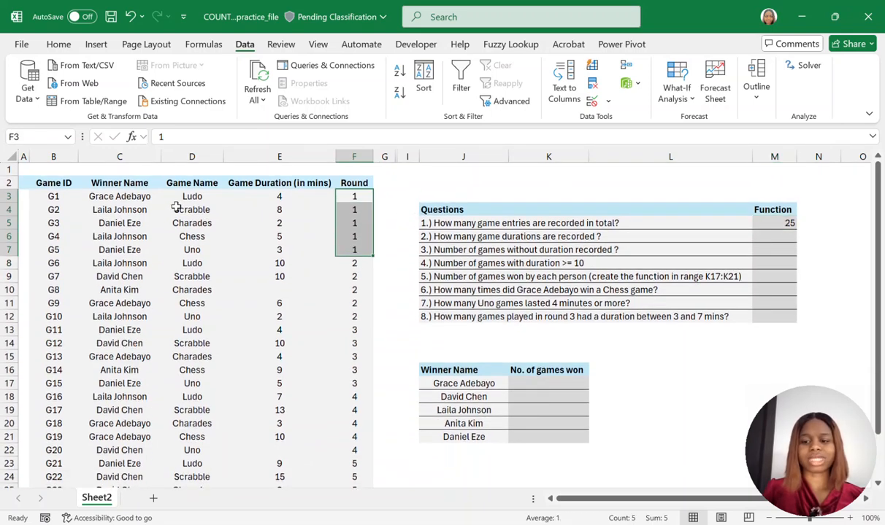
{"action": "left_click", "coordinate": [816, 222]}
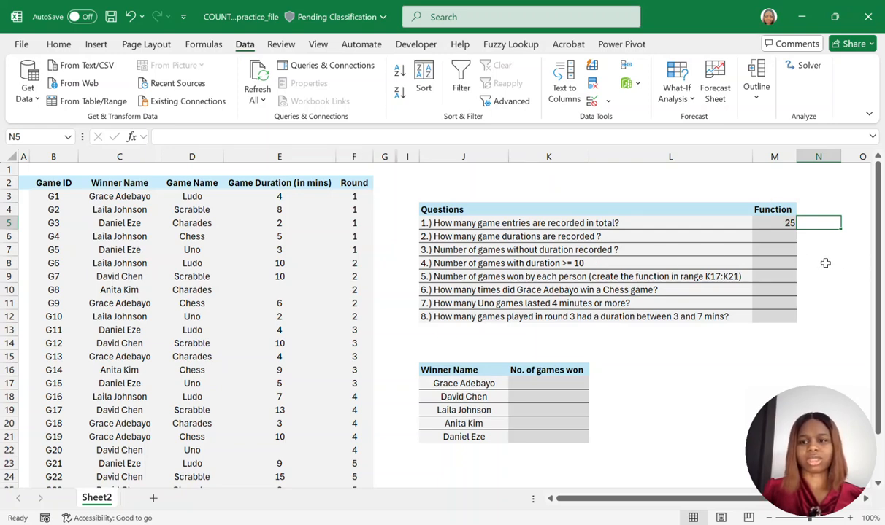
Count the game entries in cell N5 over the whole Round column with =COUNT(F:F), and check the formula against the table's rows
{"action": "type", "text": "=coun"}
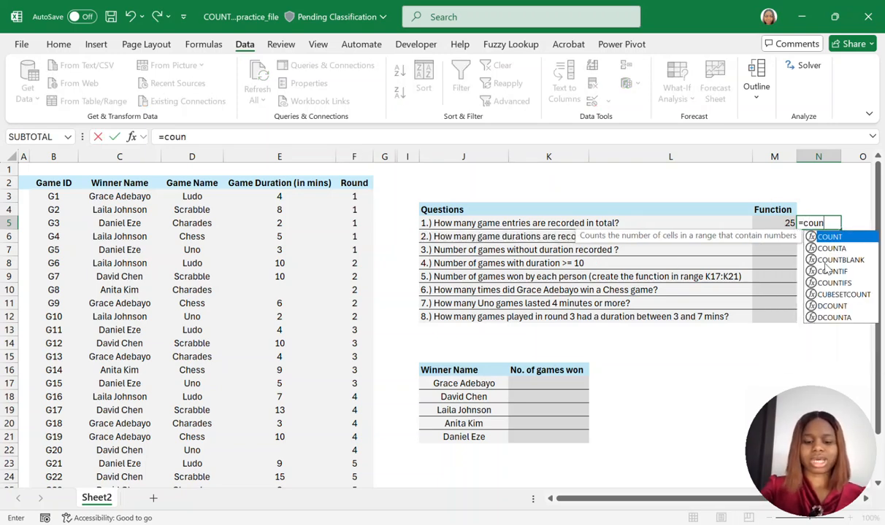
{"action": "type", "text": "t("}
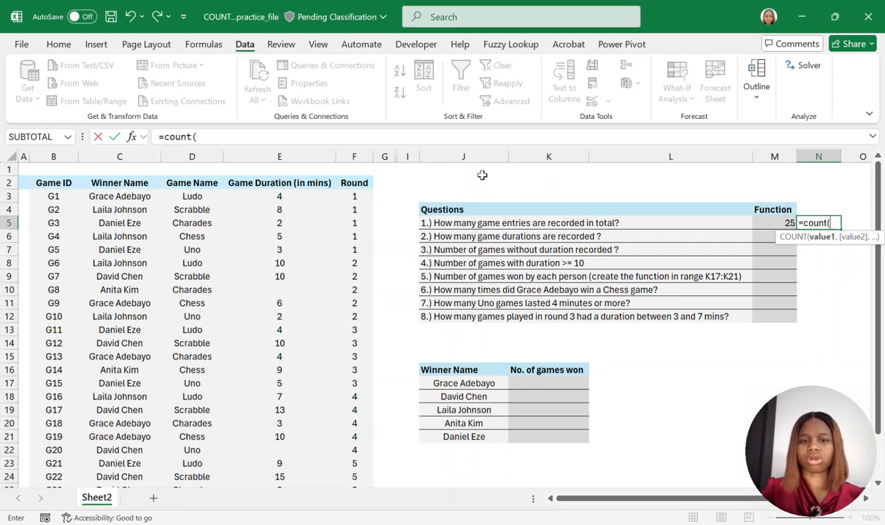
{"action": "left_click", "coordinate": [347, 155]}
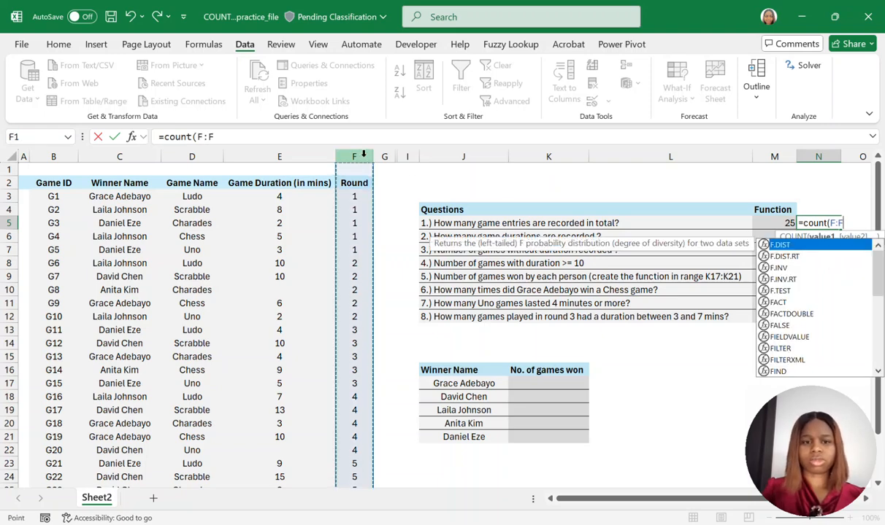
{"action": "left_click", "coordinate": [230, 135]}
{"action": "type", "text": ")"}
{"action": "key", "text": "Return"}
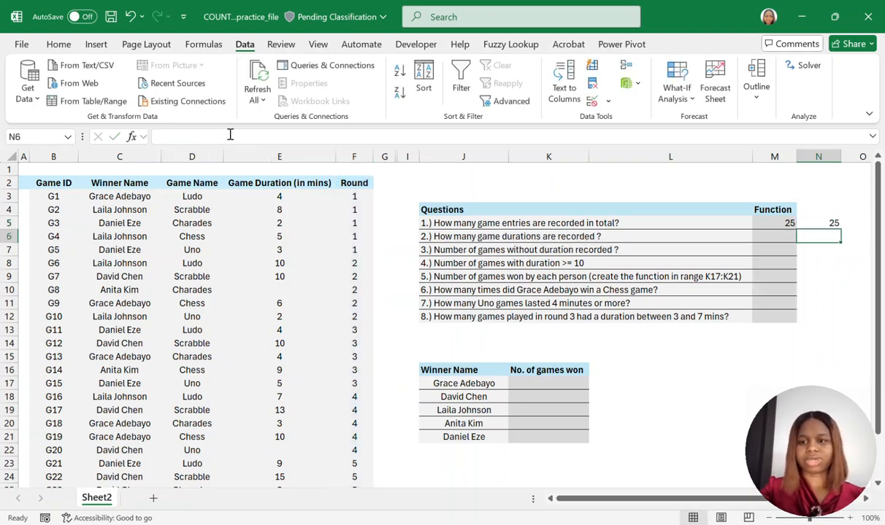
{"action": "left_click", "coordinate": [807, 223]}
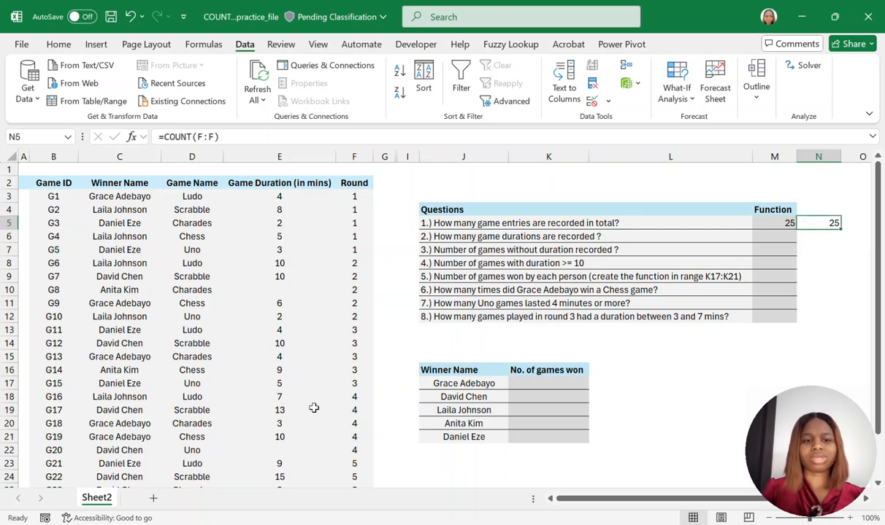
{"action": "scroll", "coordinate": [313, 408], "scroll_direction": "down", "scroll_amount": 3}
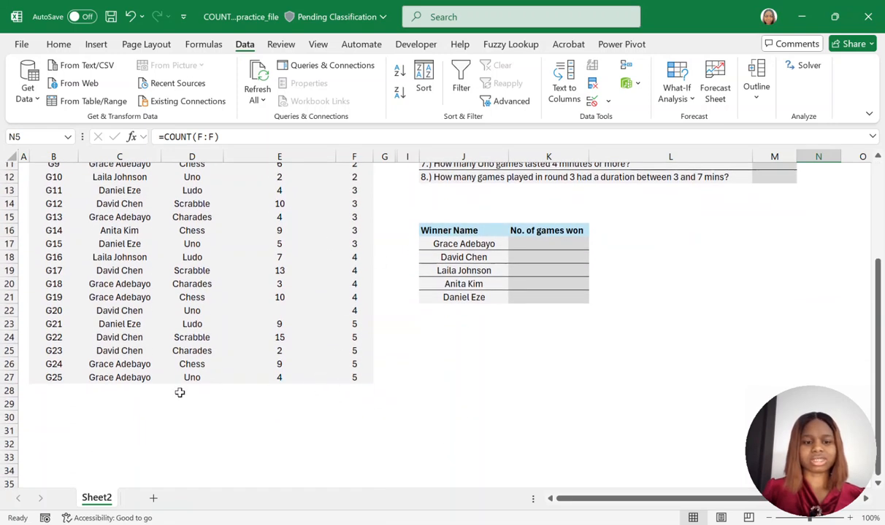
{"action": "scroll", "coordinate": [626, 292], "scroll_direction": "up", "scroll_amount": 3}
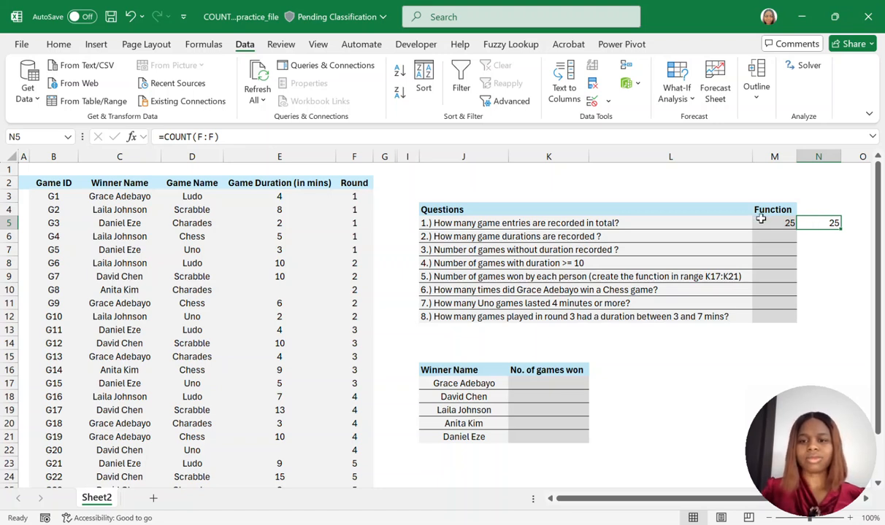
Read question 2 about recorded game durations, review the formula in M5, and examine the Game Duration column down to its last row
{"action": "left_click", "coordinate": [426, 238]}
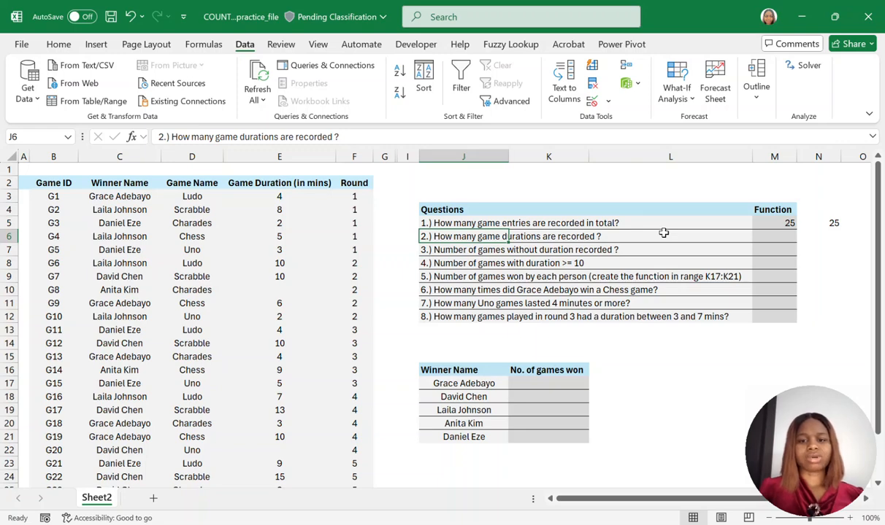
{"action": "left_click", "coordinate": [276, 152]}
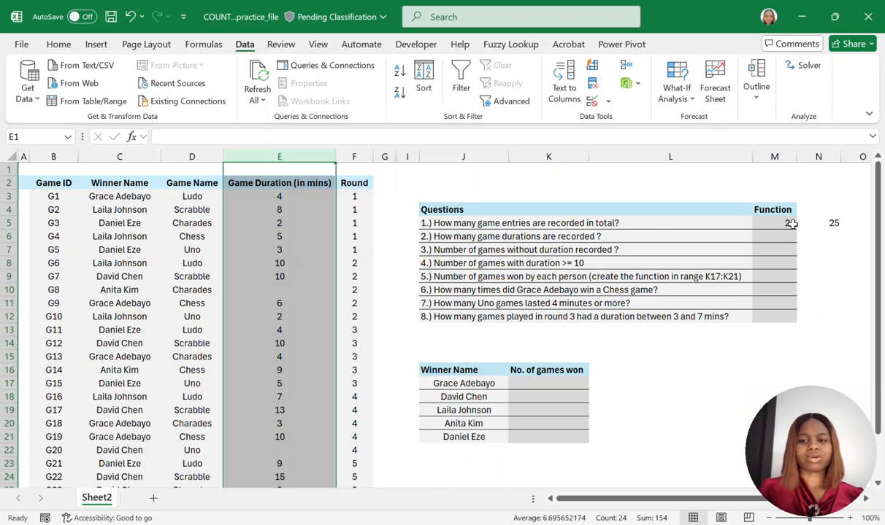
{"action": "left_click", "coordinate": [765, 237]}
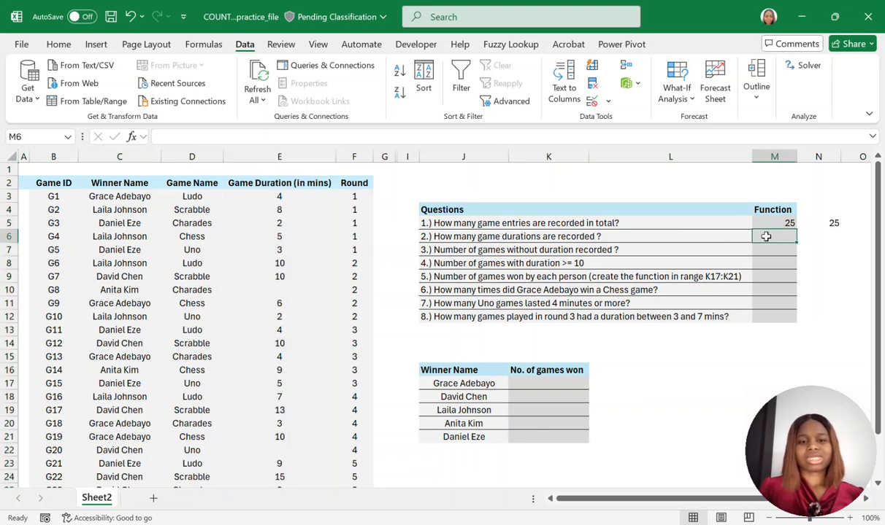
{"action": "left_click", "coordinate": [773, 222]}
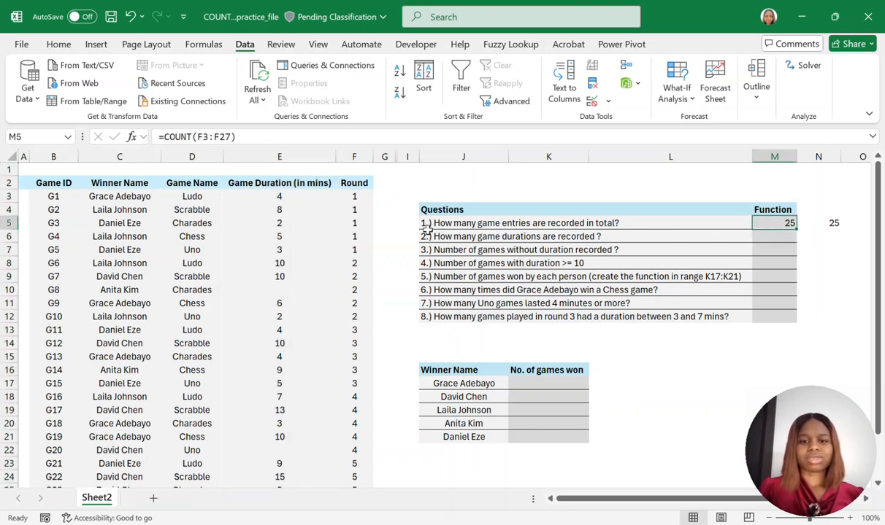
{"action": "left_click", "coordinate": [759, 235]}
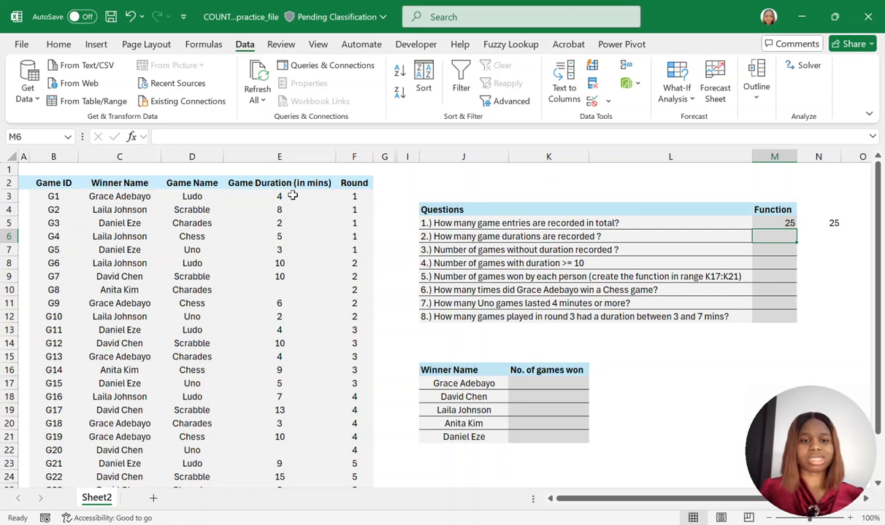
{"action": "left_click", "coordinate": [281, 156]}
{"action": "scroll", "coordinate": [279, 330], "scroll_direction": "down", "scroll_amount": 3}
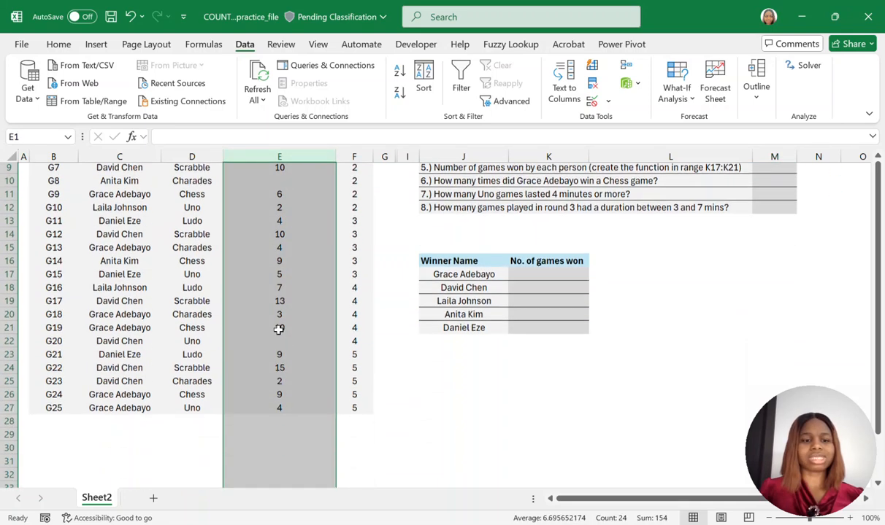
{"action": "scroll", "coordinate": [279, 329], "scroll_direction": "up", "scroll_amount": 3}
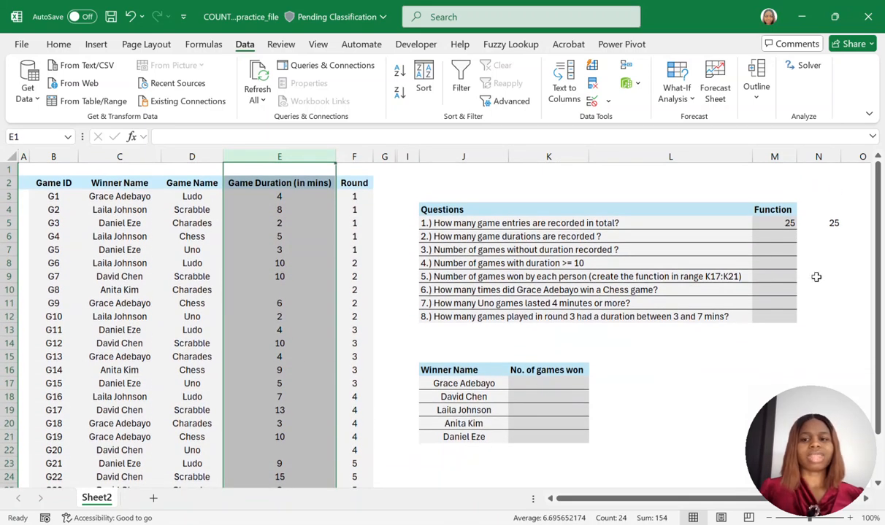
Count the recorded game durations in cell M6 with =COUNTA(E3:E27)
{"action": "left_click", "coordinate": [772, 241]}
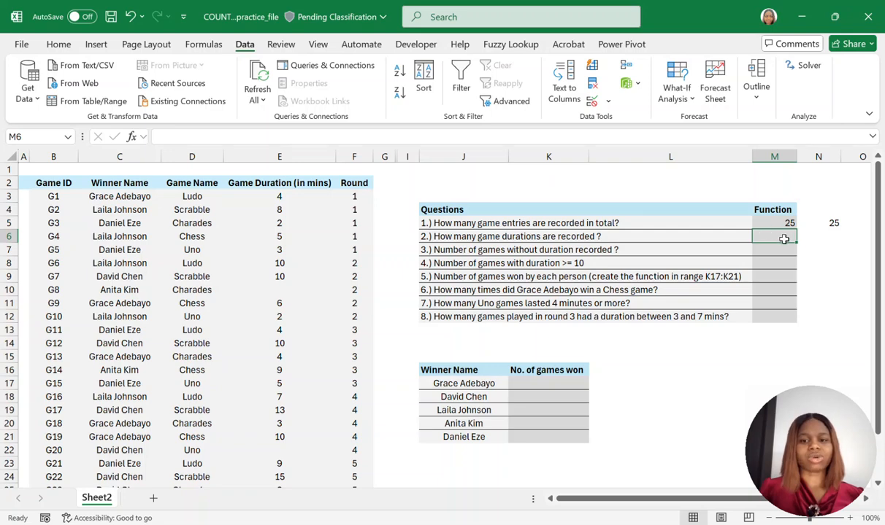
{"action": "type", "text": "=count"}
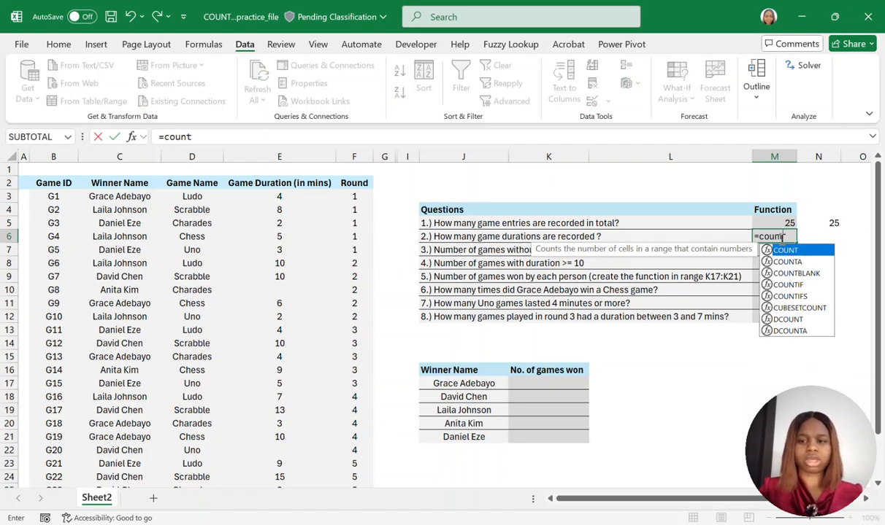
{"action": "double_click", "coordinate": [766, 261]}
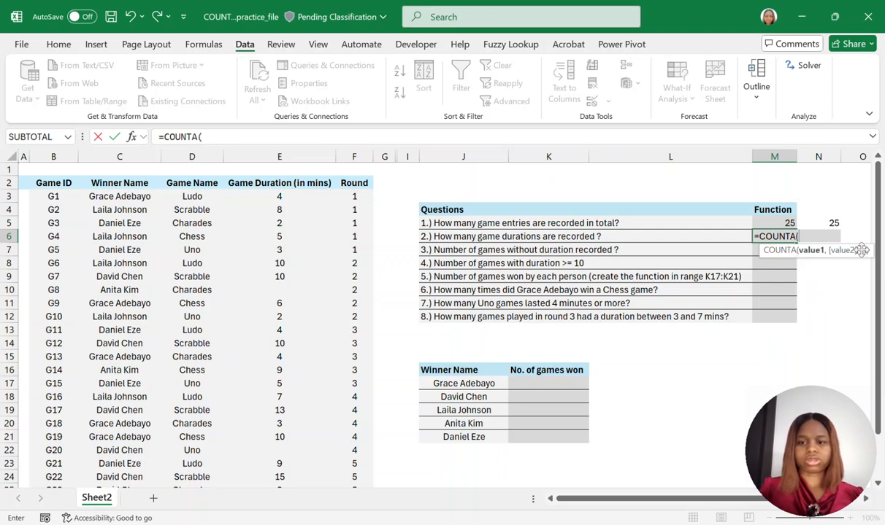
{"action": "left_click_drag", "start_coordinate": [279, 196], "coordinate": [281, 447]}
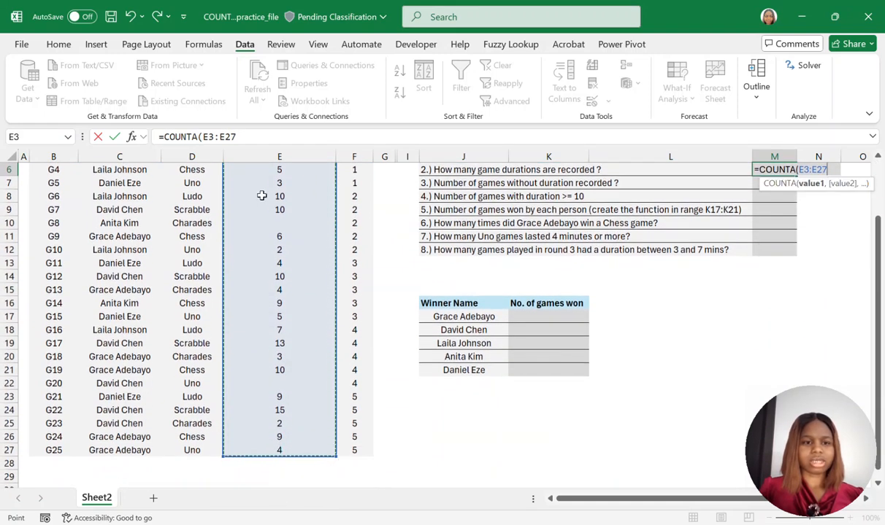
{"action": "left_click", "coordinate": [252, 138]}
{"action": "type", "text": ")"}
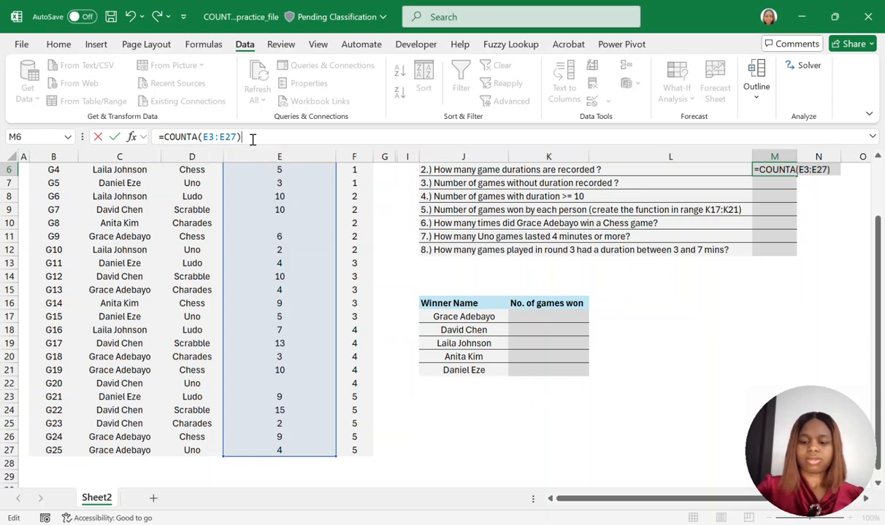
{"action": "key", "text": "Return"}
{"action": "scroll", "coordinate": [511, 219], "scroll_direction": "up", "scroll_amount": 2}
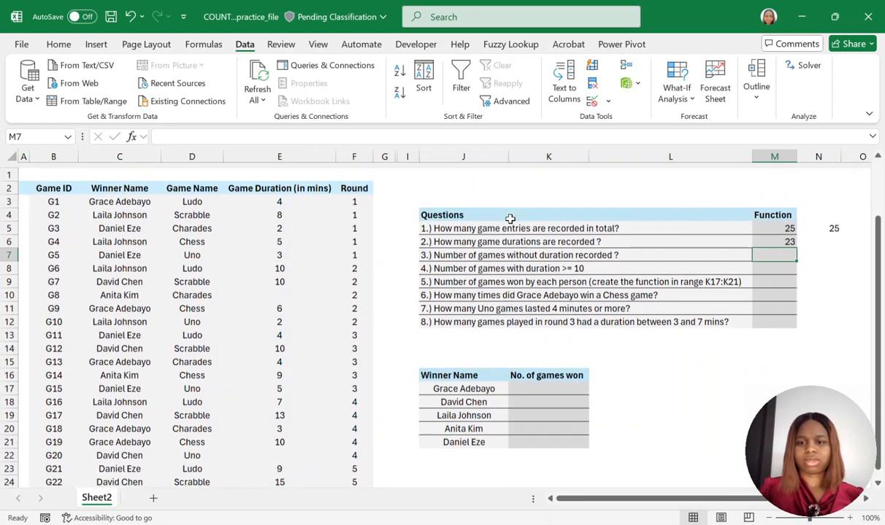
Check the COUNTA formula in M6 against the empty duration cells E10 and E22
{"action": "left_click", "coordinate": [774, 236]}
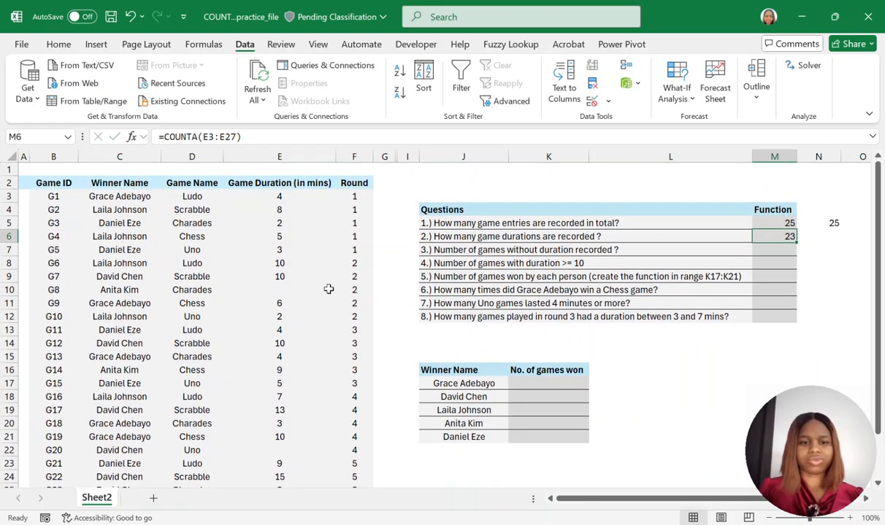
{"action": "scroll", "coordinate": [328, 289], "scroll_direction": "down", "scroll_amount": 2}
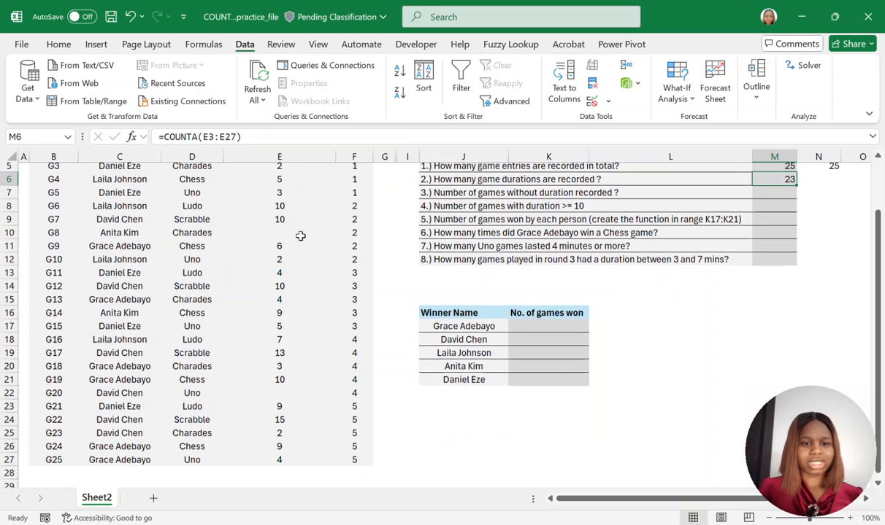
{"action": "left_click", "coordinate": [278, 233]}
{"action": "left_click", "coordinate": [280, 390]}
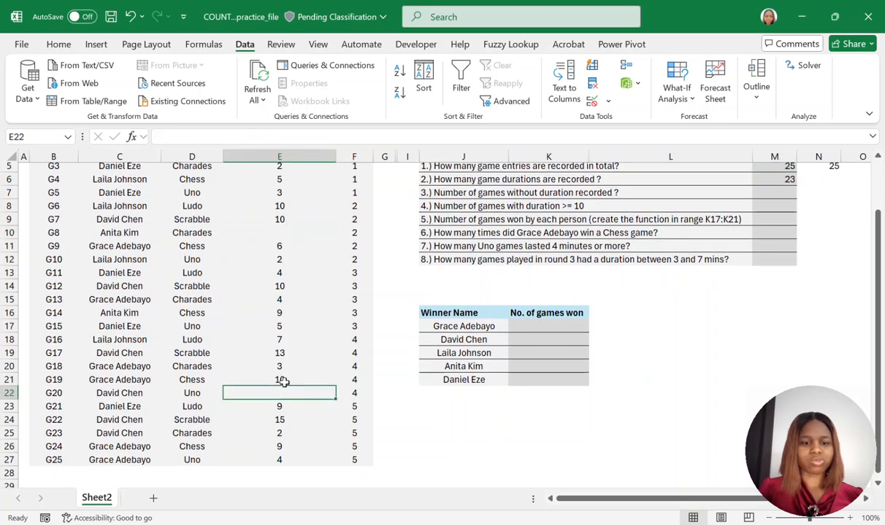
{"action": "scroll", "coordinate": [284, 381], "scroll_direction": "up", "scroll_amount": 2}
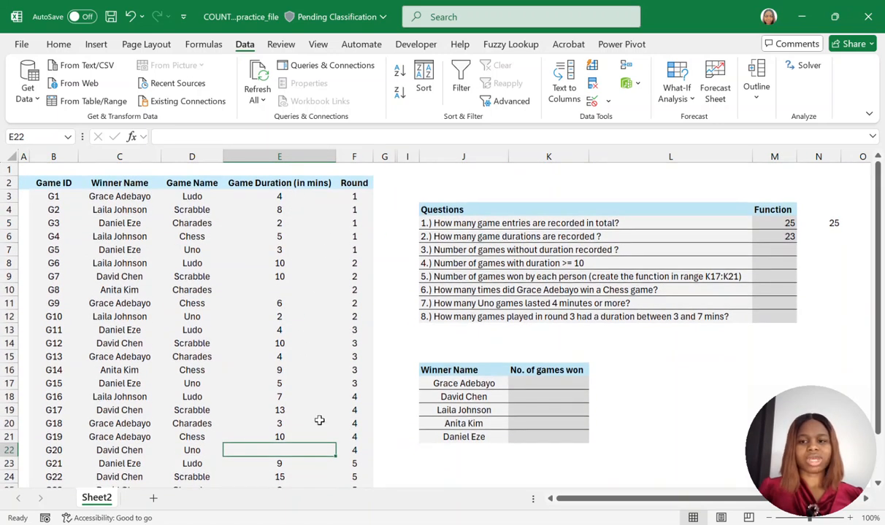
{"action": "scroll", "coordinate": [320, 426], "scroll_direction": "down", "scroll_amount": 2}
{"action": "scroll", "coordinate": [322, 423], "scroll_direction": "up", "scroll_amount": 2}
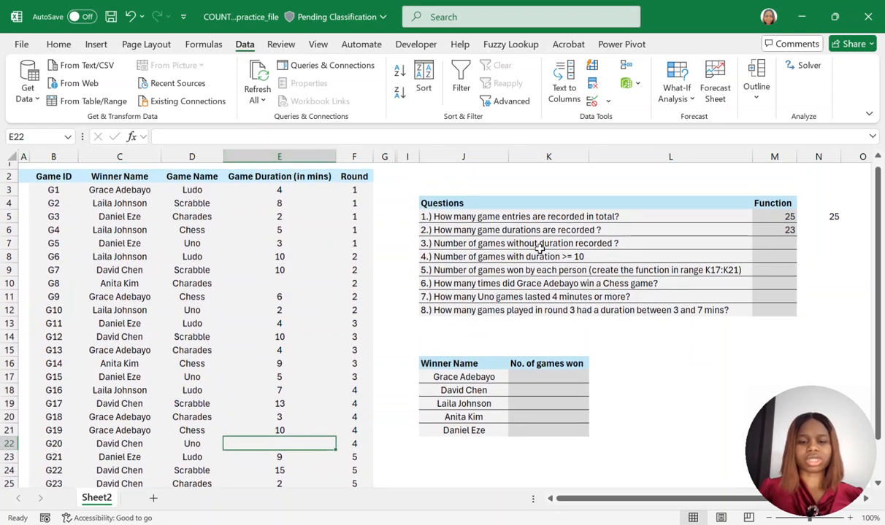
Read question 3 about games without a recorded duration and look through the Game Duration column for empty cells
{"action": "left_click", "coordinate": [423, 244]}
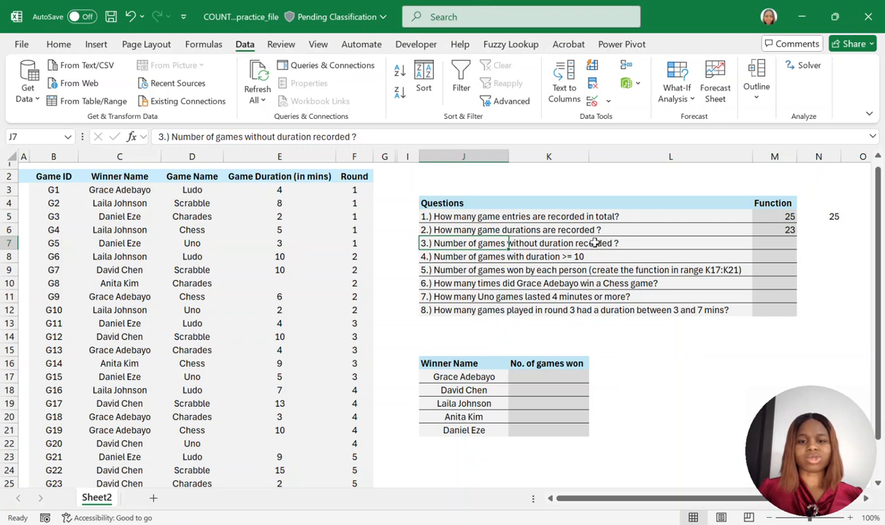
{"action": "left_click", "coordinate": [276, 284]}
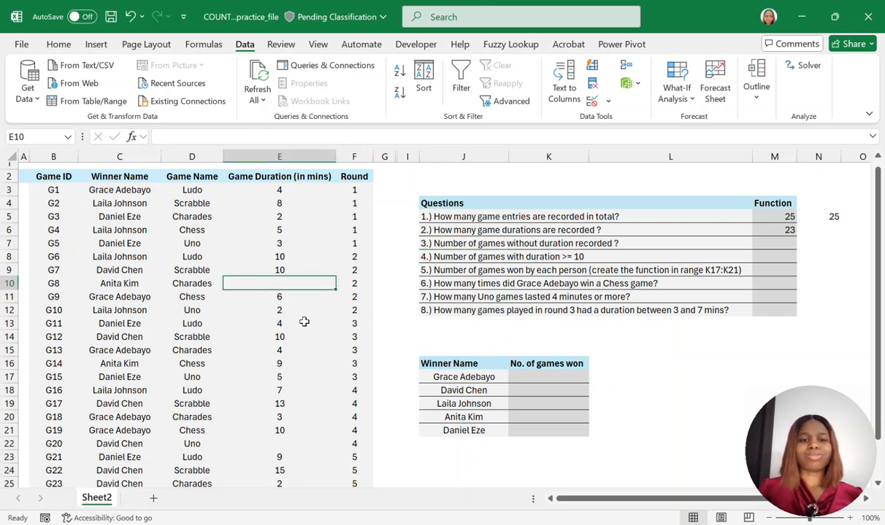
{"action": "left_click", "coordinate": [278, 443]}
{"action": "scroll", "coordinate": [278, 442], "scroll_direction": "down", "scroll_amount": 2}
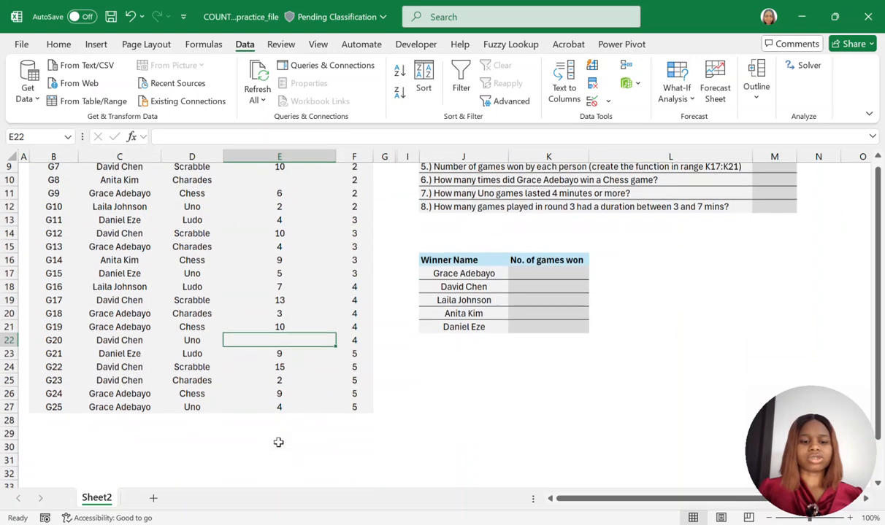
{"action": "scroll", "coordinate": [278, 442], "scroll_direction": "up", "scroll_amount": 2}
{"action": "scroll", "coordinate": [313, 356], "scroll_direction": "up", "scroll_amount": 3}
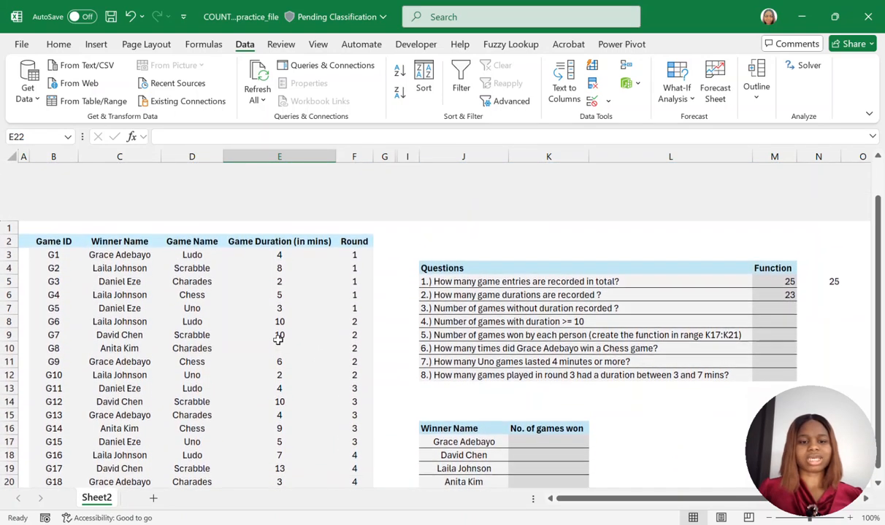
{"action": "scroll", "coordinate": [278, 339], "scroll_direction": "down", "scroll_amount": 2}
{"action": "scroll", "coordinate": [278, 340], "scroll_direction": "up", "scroll_amount": 1}
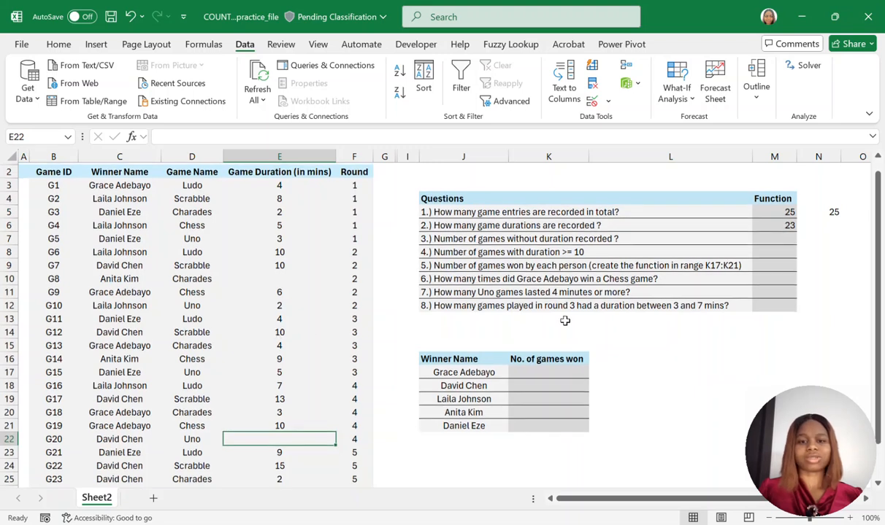
Count the games without a recorded duration in cell M7 with =COUNTBLANK(E3:E27)
{"action": "left_click", "coordinate": [771, 235]}
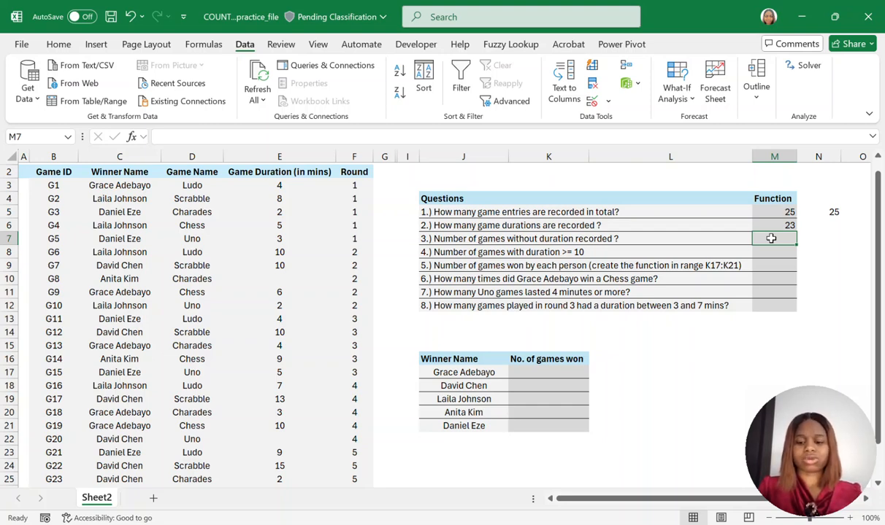
{"action": "type", "text": "=coun"}
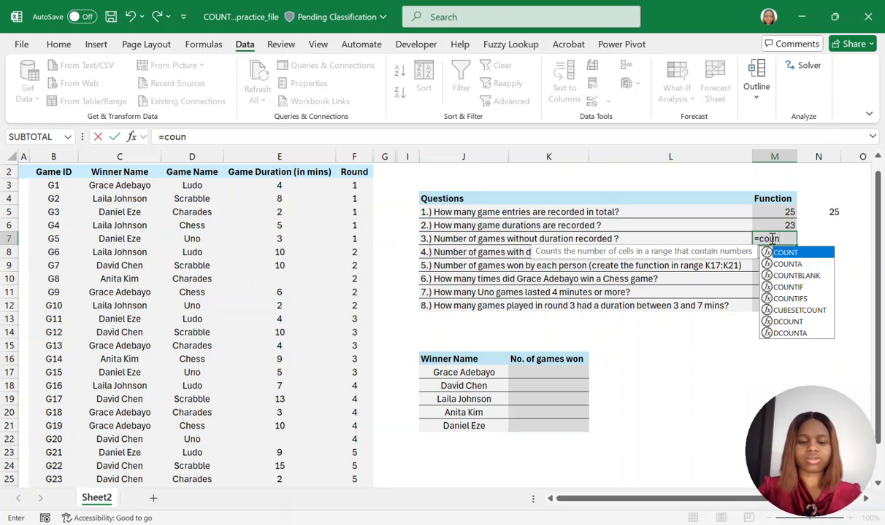
{"action": "type", "text": "tblank"}
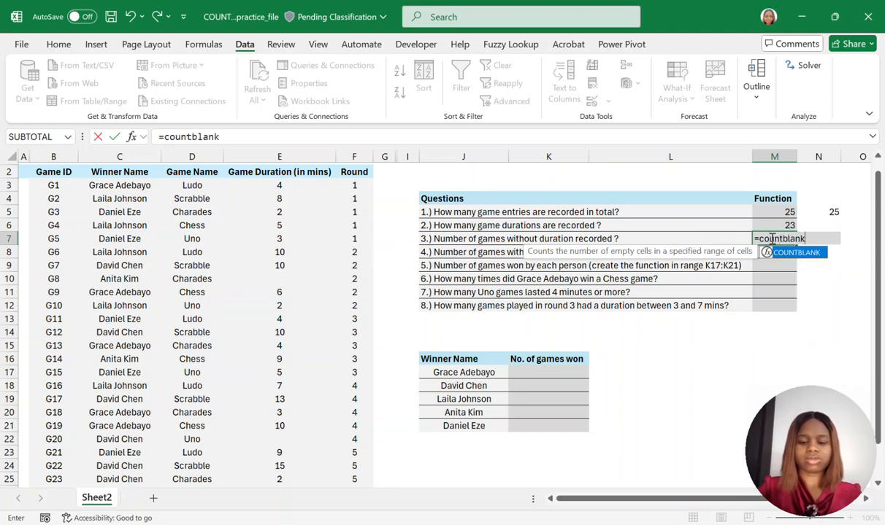
{"action": "type", "text": "("}
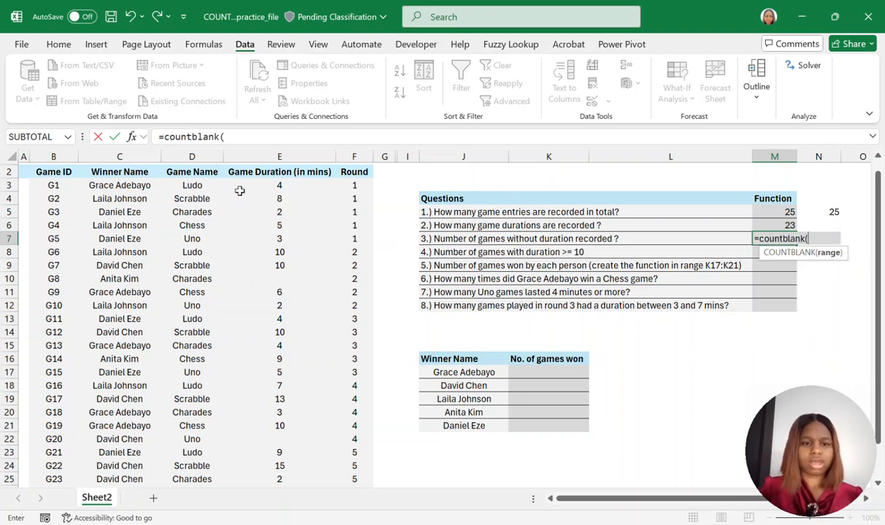
{"action": "left_click_drag", "start_coordinate": [278, 188], "coordinate": [267, 487]}
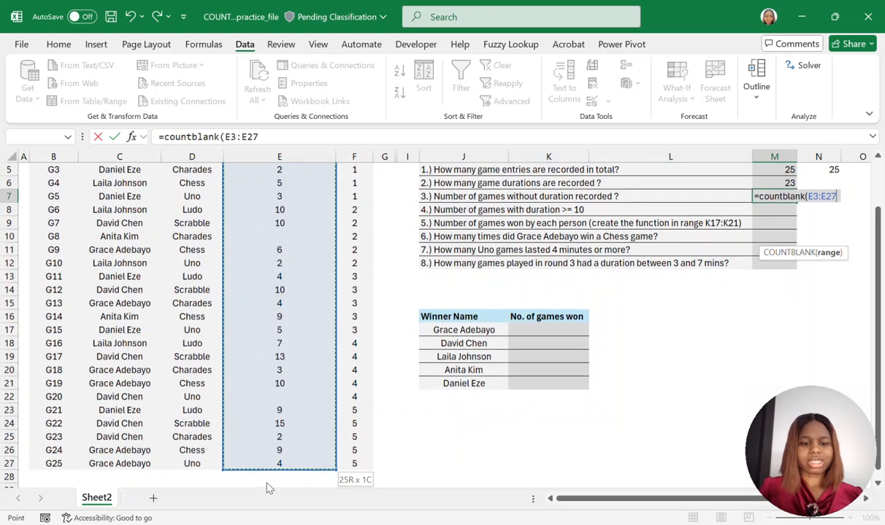
{"action": "left_click", "coordinate": [276, 136]}
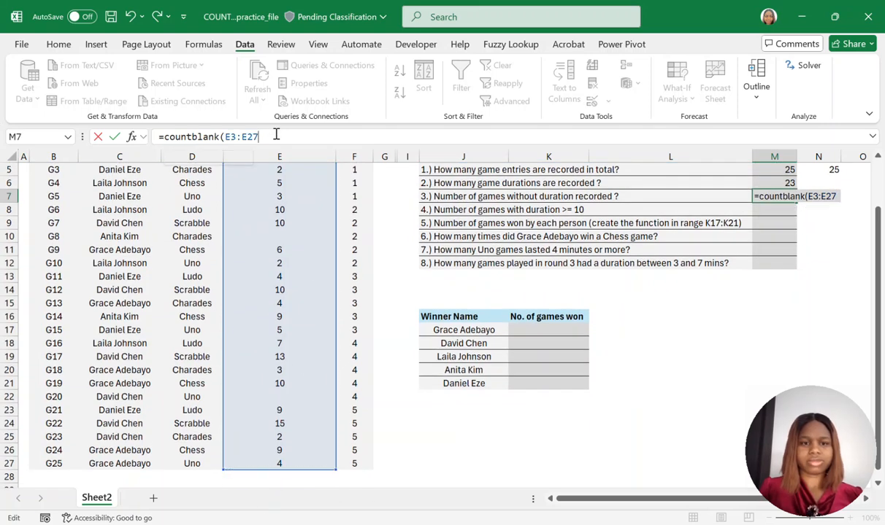
{"action": "type", "text": ")"}
{"action": "key", "text": "Return"}
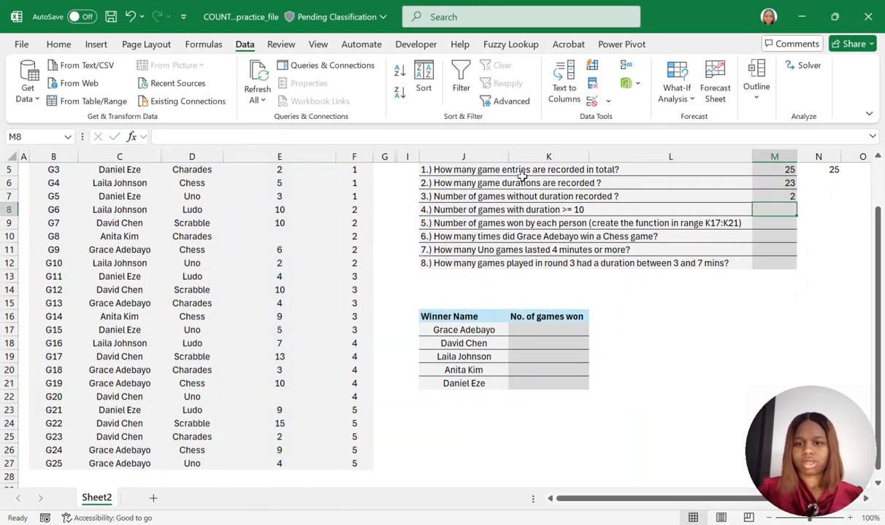
Check the COUNTBLANK formula in M7 against the empty duration cells E10 and E22
{"action": "left_click", "coordinate": [781, 196]}
{"action": "scroll", "coordinate": [277, 300], "scroll_direction": "up", "scroll_amount": 1}
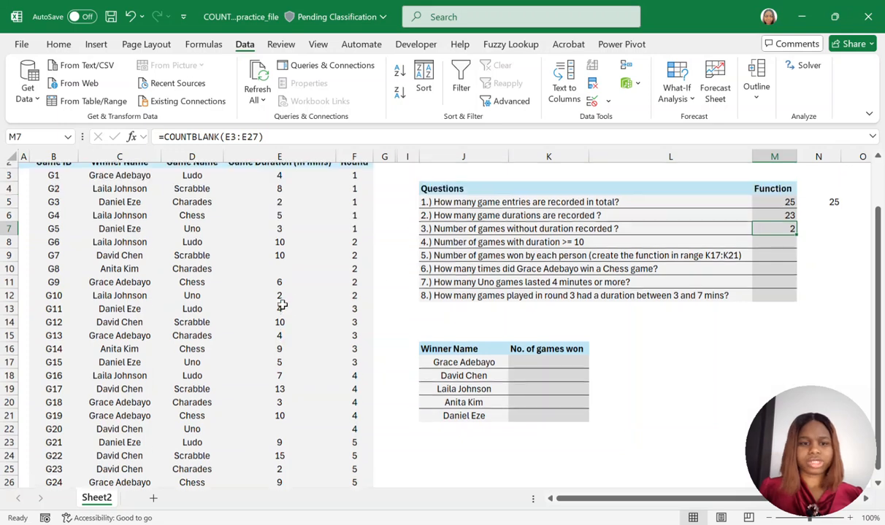
{"action": "left_click", "coordinate": [280, 276]}
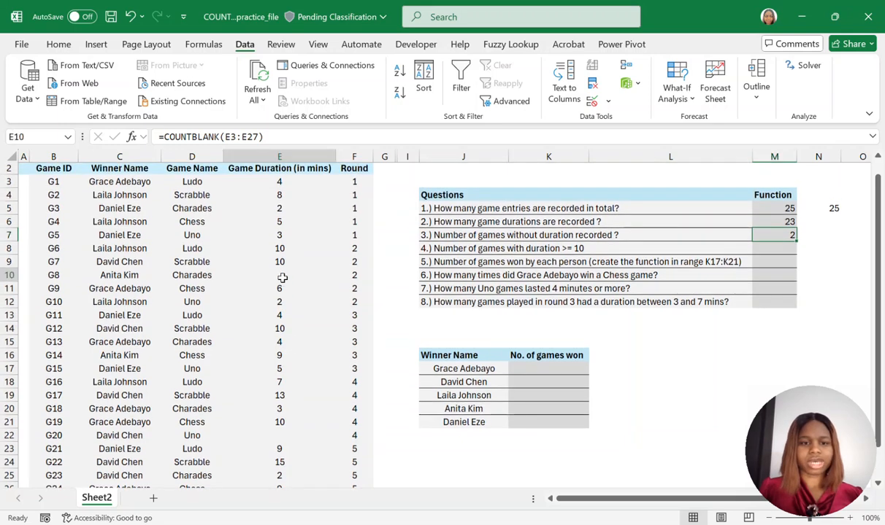
{"action": "left_click", "coordinate": [279, 437]}
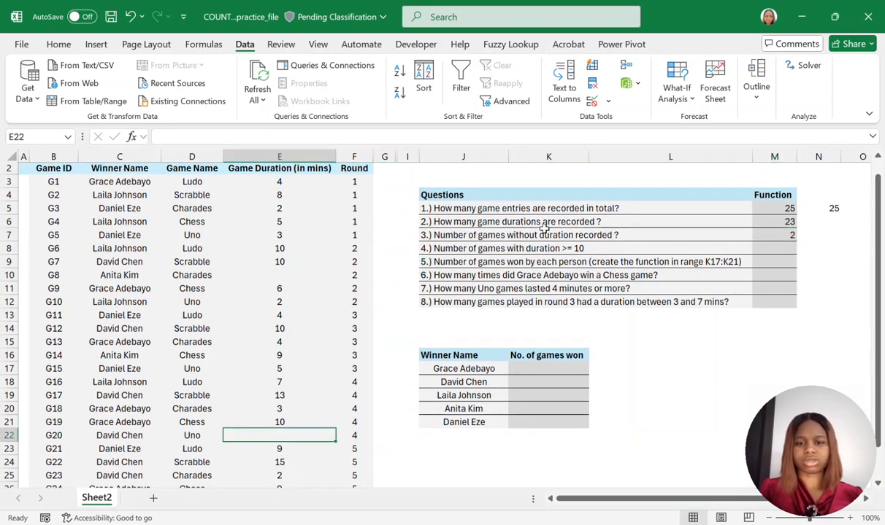
{"action": "scroll", "coordinate": [464, 261], "scroll_direction": "up", "scroll_amount": 1}
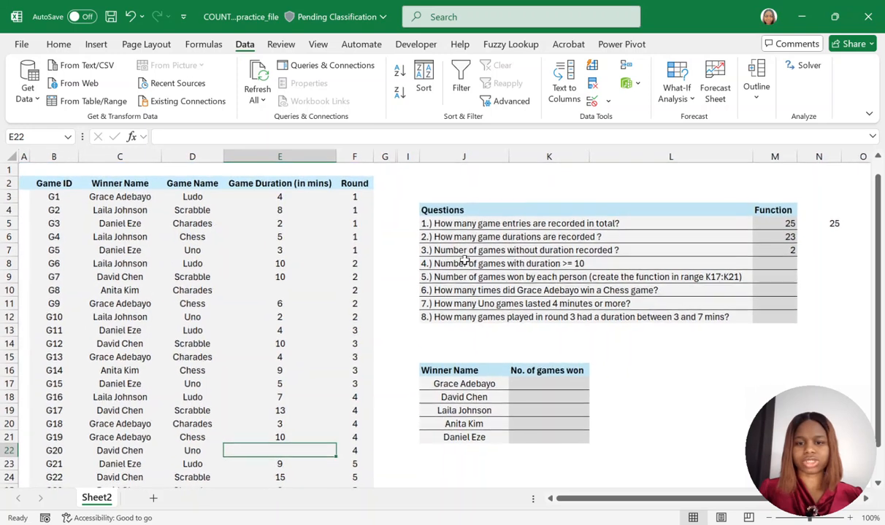
Read question 4 and enter =COUNTIF(E3:E27,">10") in cell M8 to count the long games
{"action": "left_click", "coordinate": [442, 261]}
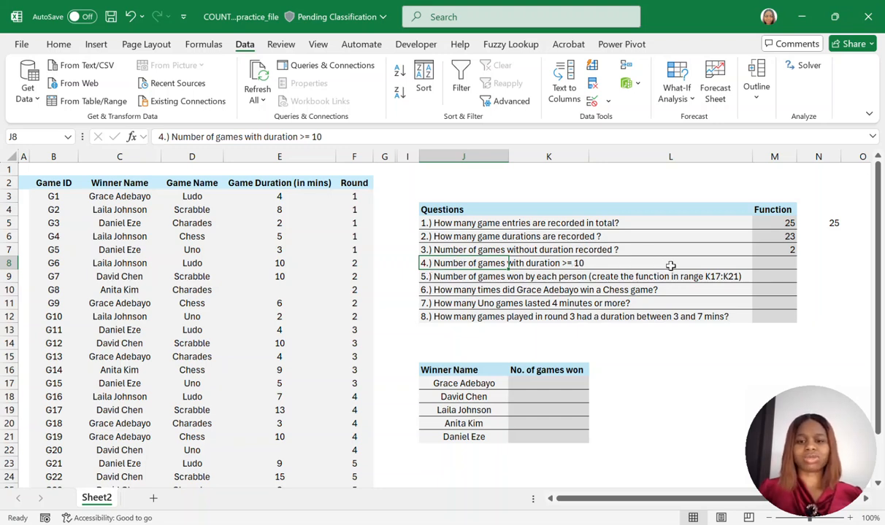
{"action": "left_click", "coordinate": [774, 263]}
{"action": "type", "text": "=c"}
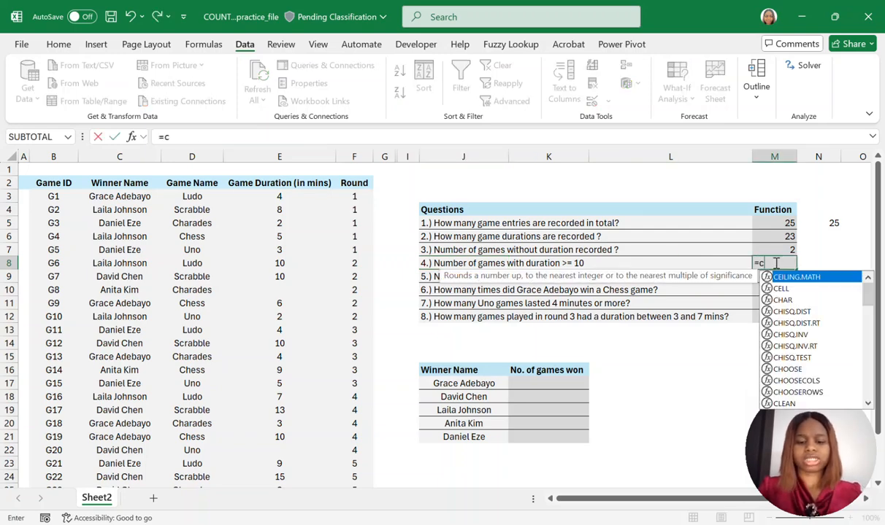
{"action": "type", "text": "ounti"}
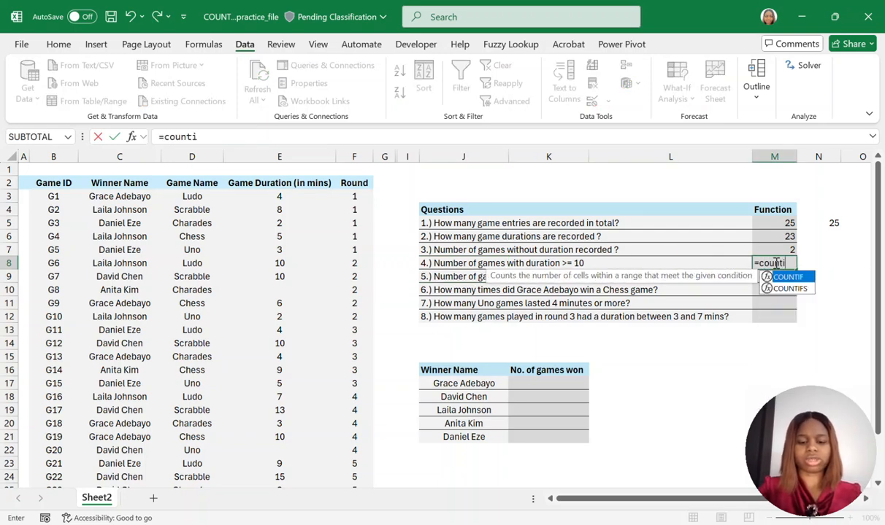
{"action": "type", "text": "f("}
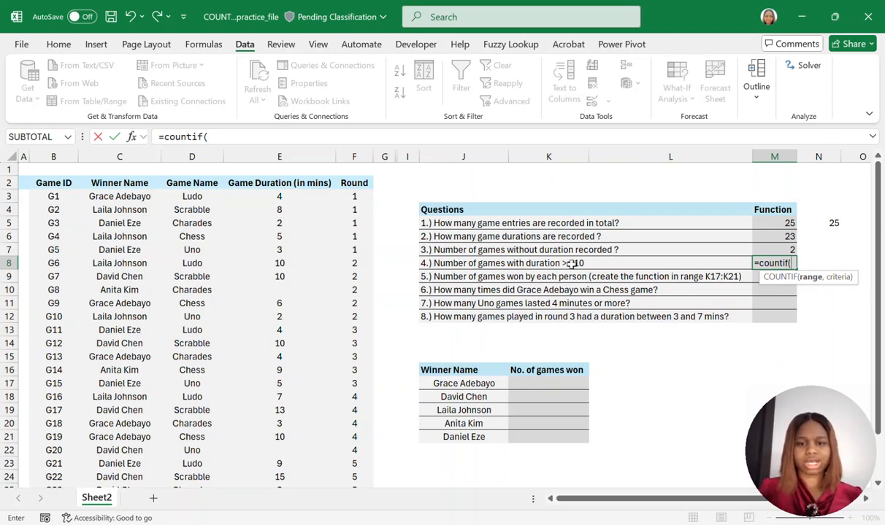
{"action": "left_click_drag", "start_coordinate": [279, 197], "coordinate": [277, 460]}
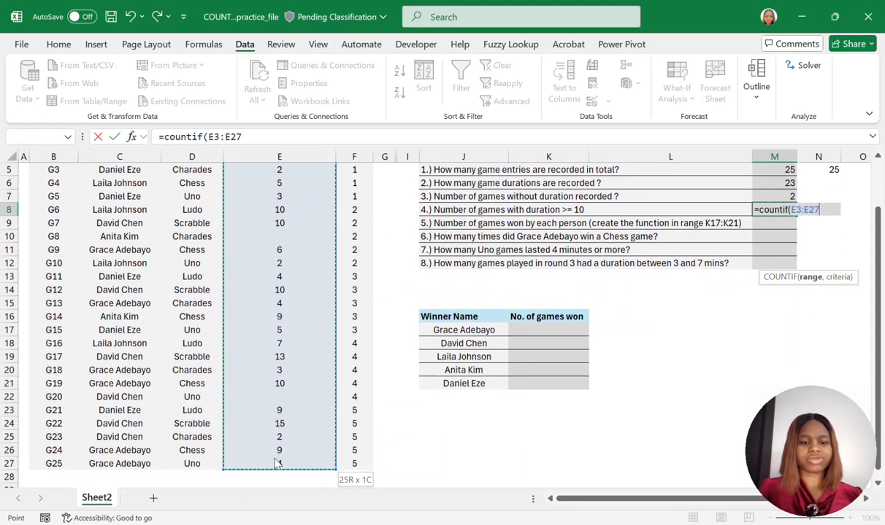
{"action": "left_click", "coordinate": [247, 137]}
{"action": "type", "text": ","}
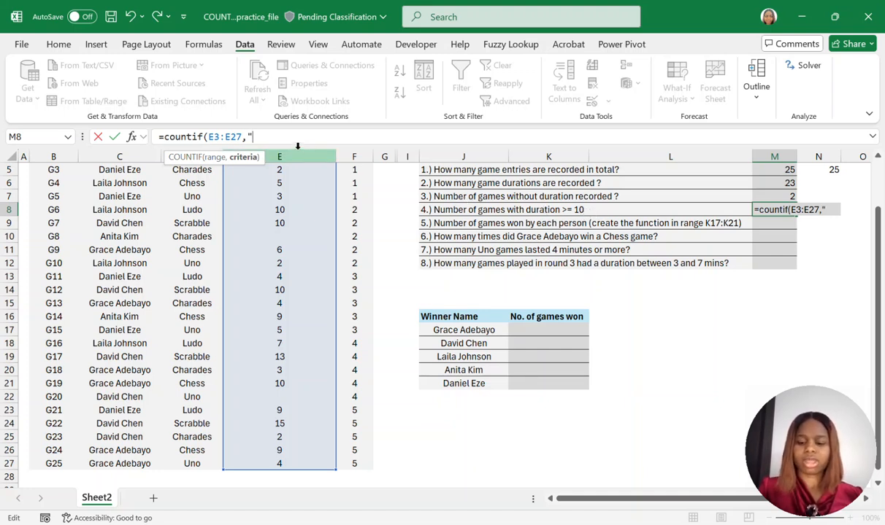
{"action": "type", "text": "0"}
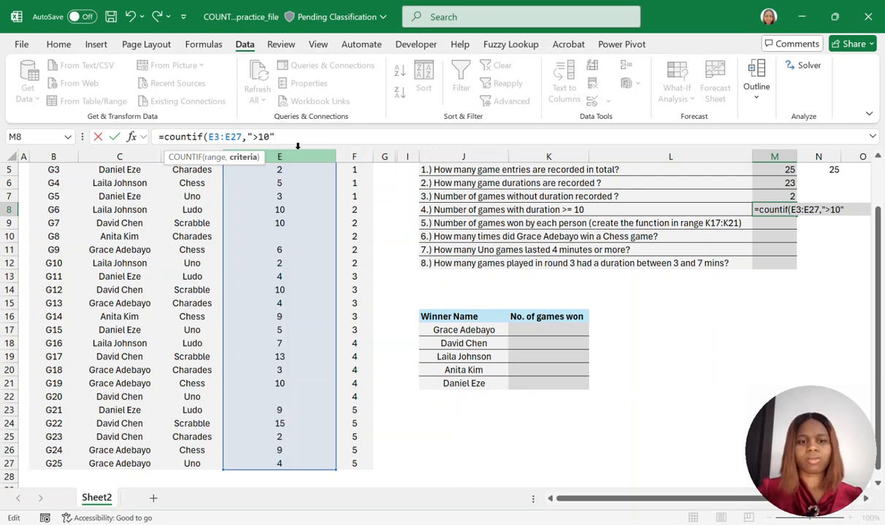
{"action": "type", "text": "\")"}
{"action": "key", "text": "Return"}
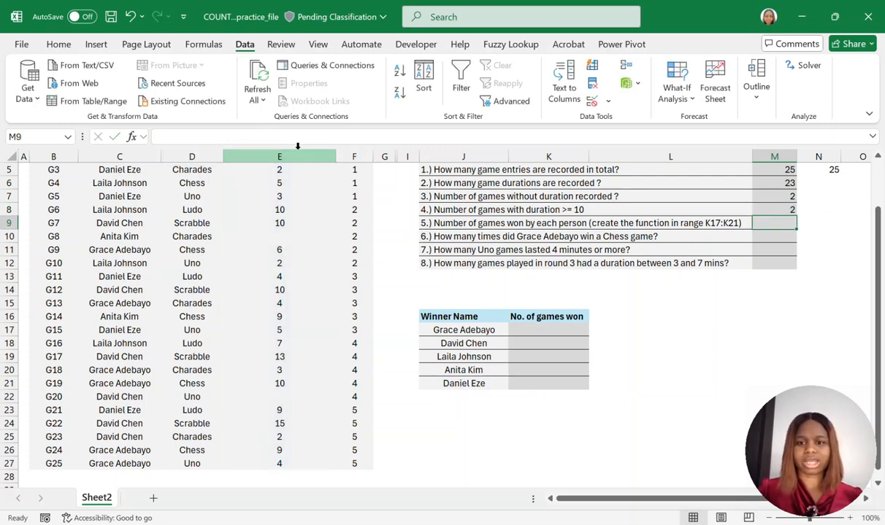
Correct the COUNTIF criterion in M8 to ">=10" so that ten-minute games are included
{"action": "left_click", "coordinate": [777, 210]}
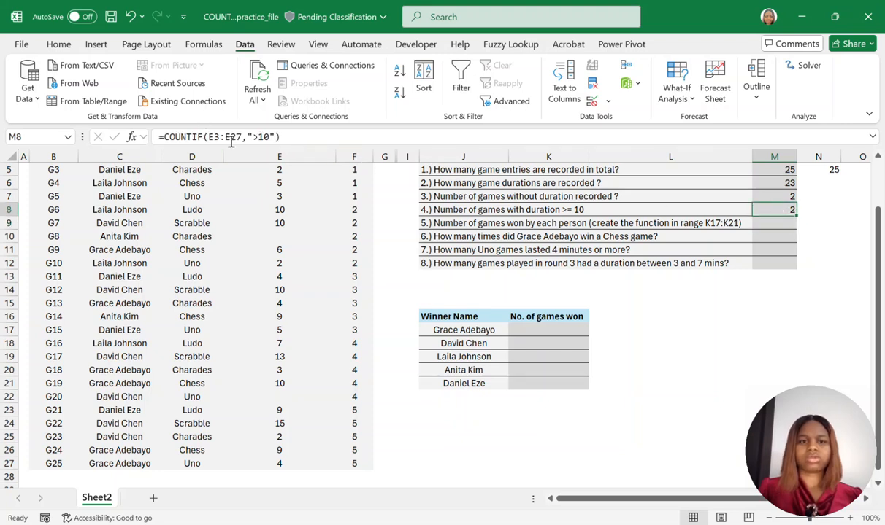
{"action": "left_click", "coordinate": [259, 137]}
{"action": "type", "text": "="}
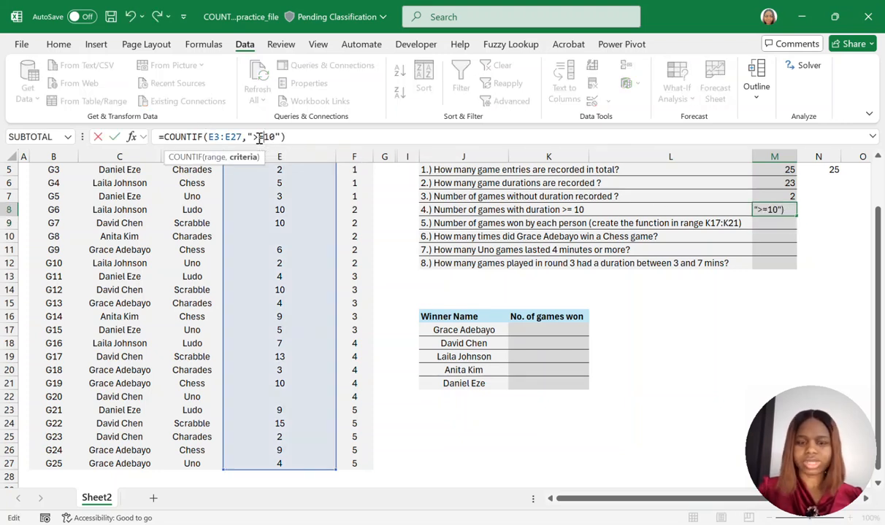
{"action": "key", "text": "Return"}
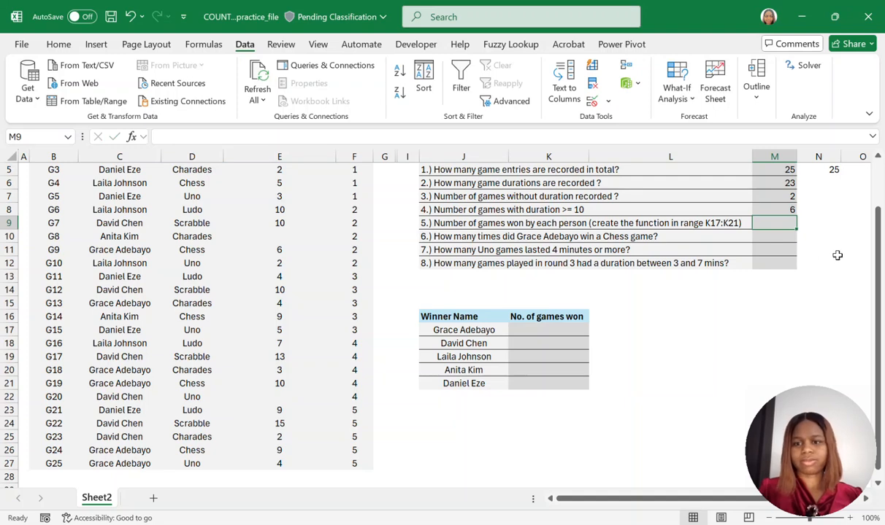
Review the COUNTIF formula in M8 and add filters to the game table's header row B2:F2
{"action": "left_click", "coordinate": [772, 210]}
{"action": "scroll", "coordinate": [286, 322], "scroll_direction": "up", "scroll_amount": 2}
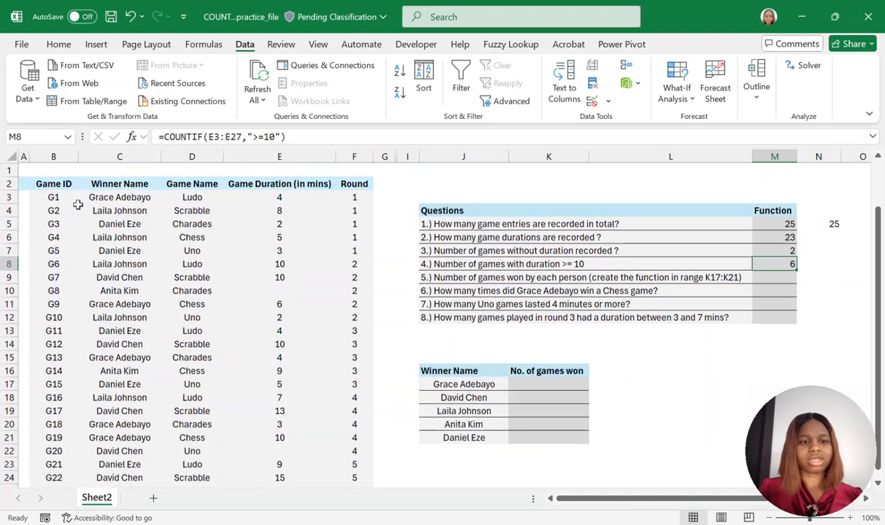
{"action": "left_click_drag", "start_coordinate": [41, 184], "coordinate": [356, 180]}
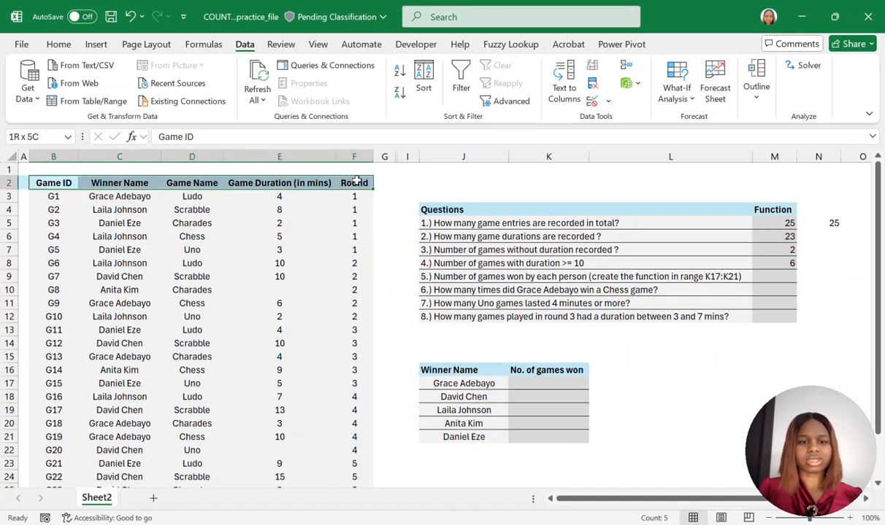
{"action": "left_click", "coordinate": [461, 80]}
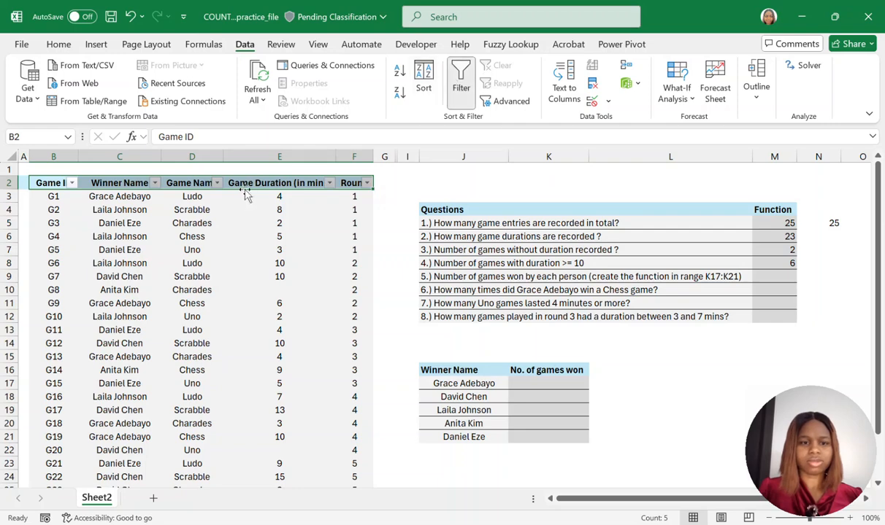
Filter the Game Duration column to show only the values 10, 13 and 15
{"action": "left_click", "coordinate": [249, 178]}
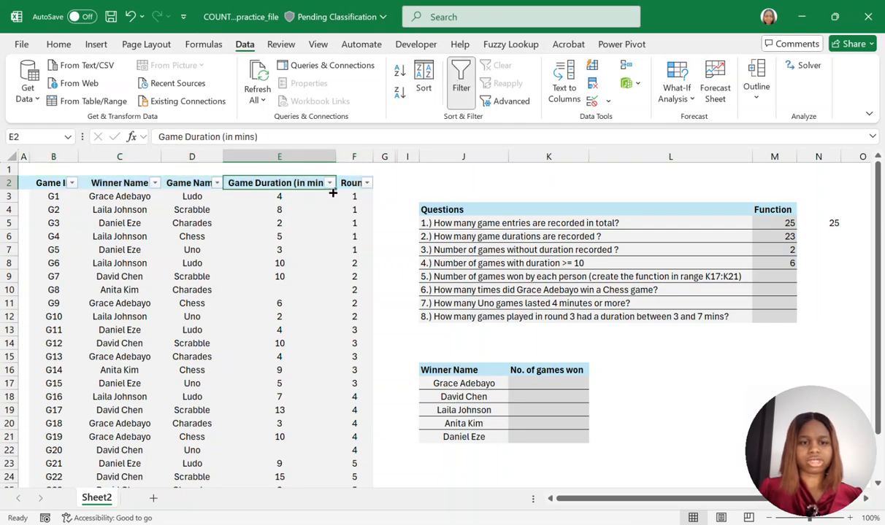
{"action": "left_click", "coordinate": [329, 184]}
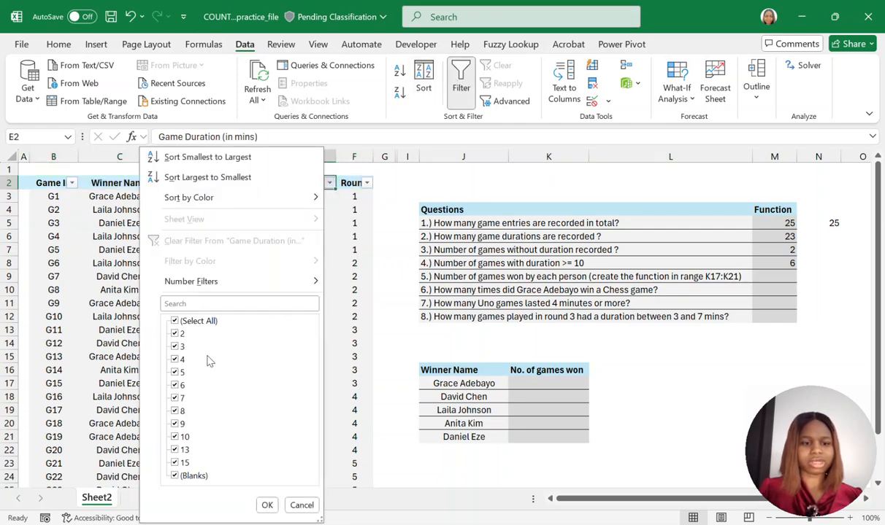
{"action": "left_click", "coordinate": [175, 321]}
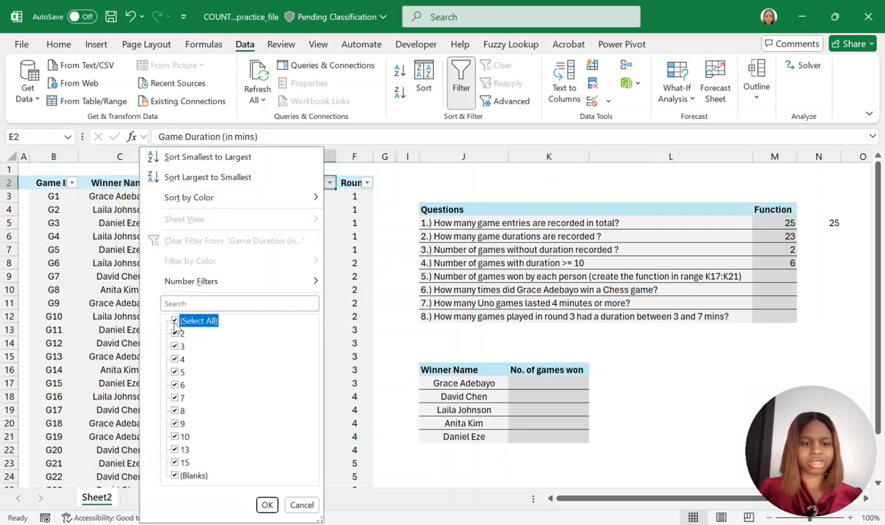
{"action": "left_click", "coordinate": [176, 437]}
{"action": "left_click", "coordinate": [175, 450]}
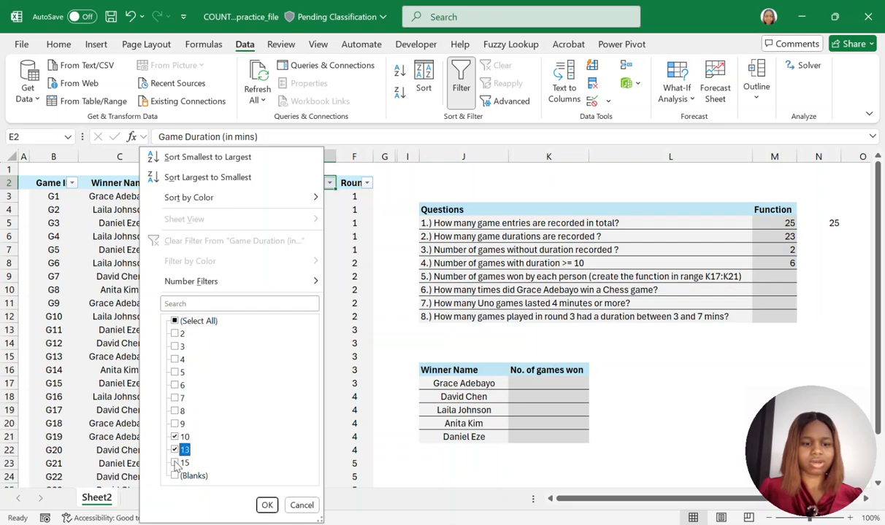
{"action": "left_click", "coordinate": [175, 464]}
{"action": "left_click", "coordinate": [267, 505]}
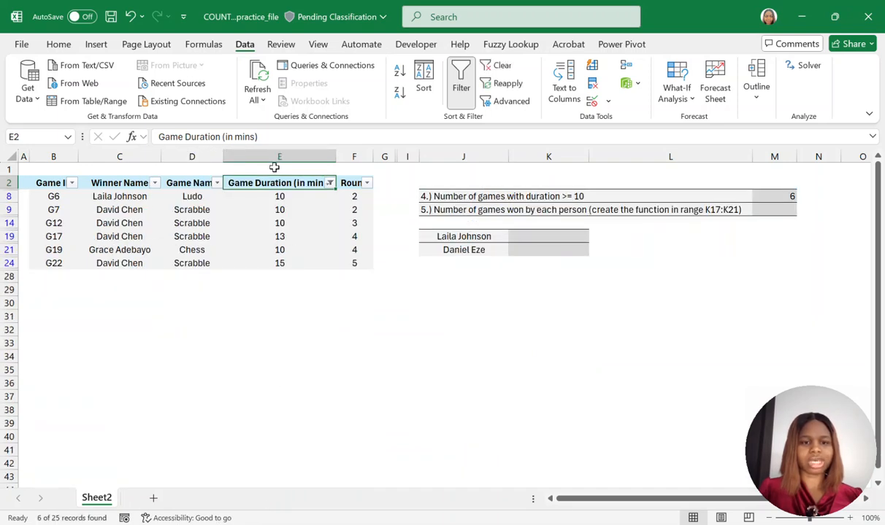
Compare the filtered durations with the answer in M8 and remove the filter from the game table
{"action": "left_click_drag", "start_coordinate": [275, 198], "coordinate": [281, 261]}
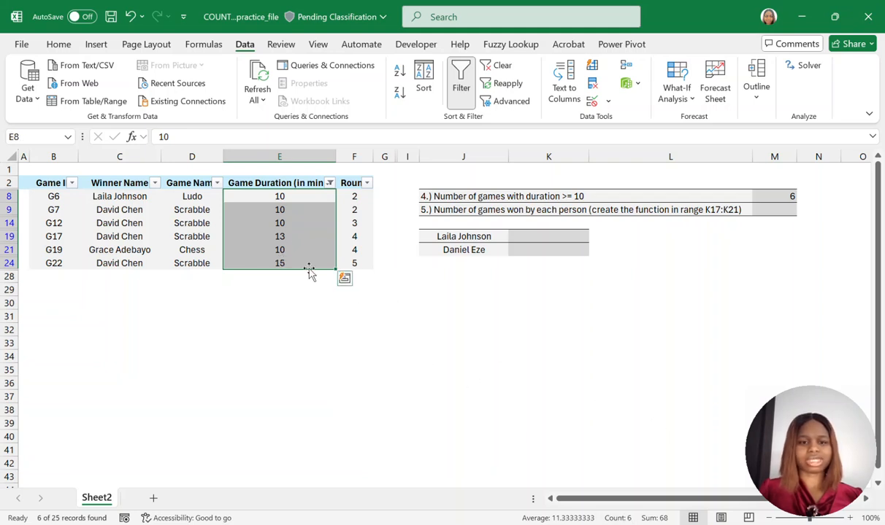
{"action": "left_click", "coordinate": [237, 236]}
{"action": "left_click", "coordinate": [283, 183]}
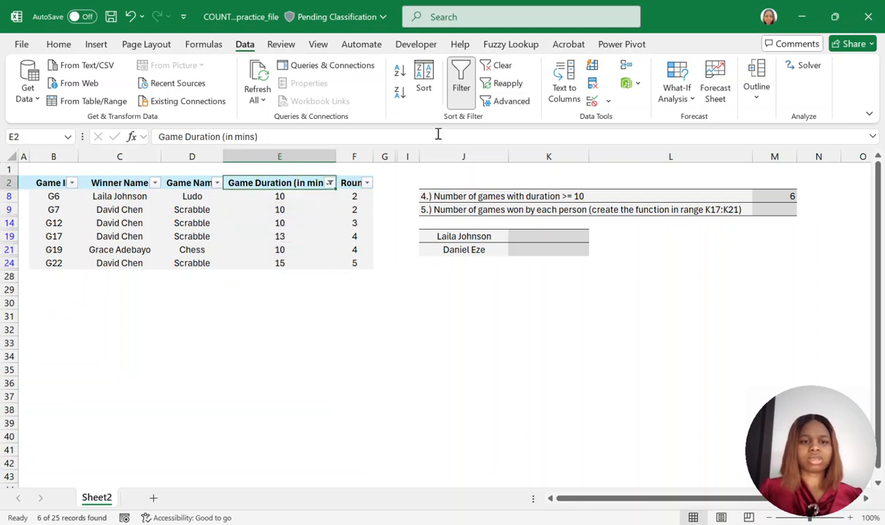
{"action": "left_click", "coordinate": [460, 84]}
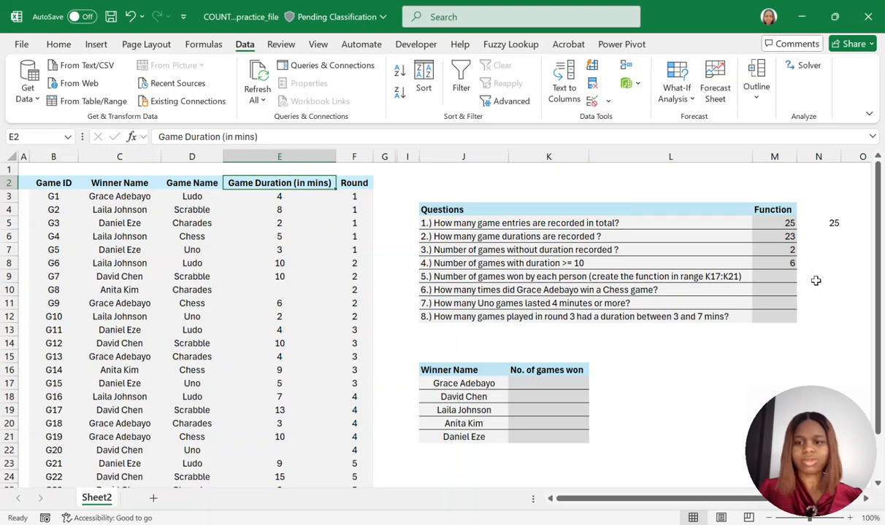
Read question 5 about games won by each person and locate its answer range K17:K21
{"action": "left_click", "coordinate": [431, 277]}
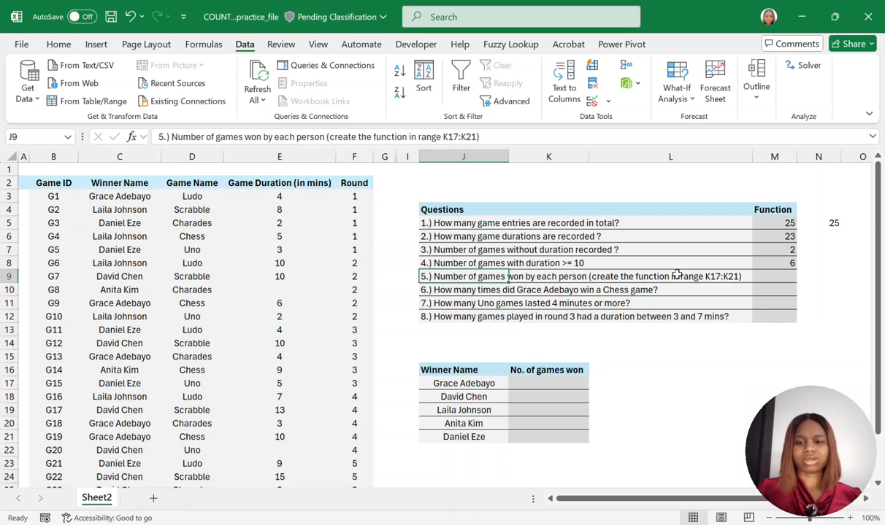
{"action": "left_click_drag", "start_coordinate": [532, 383], "coordinate": [530, 433]}
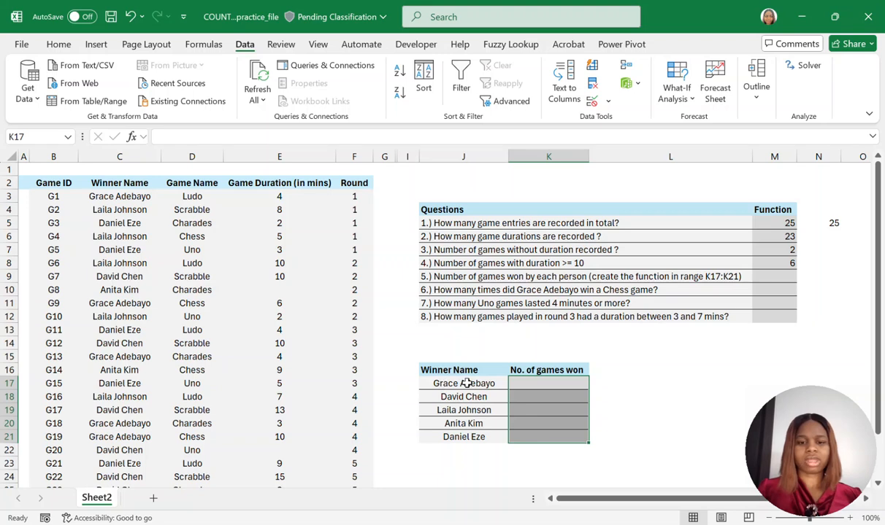
Compare the winner list in J17:J21 with the game table's Winner Name column and the blank answer cell K17
{"action": "left_click_drag", "start_coordinate": [484, 383], "coordinate": [485, 435]}
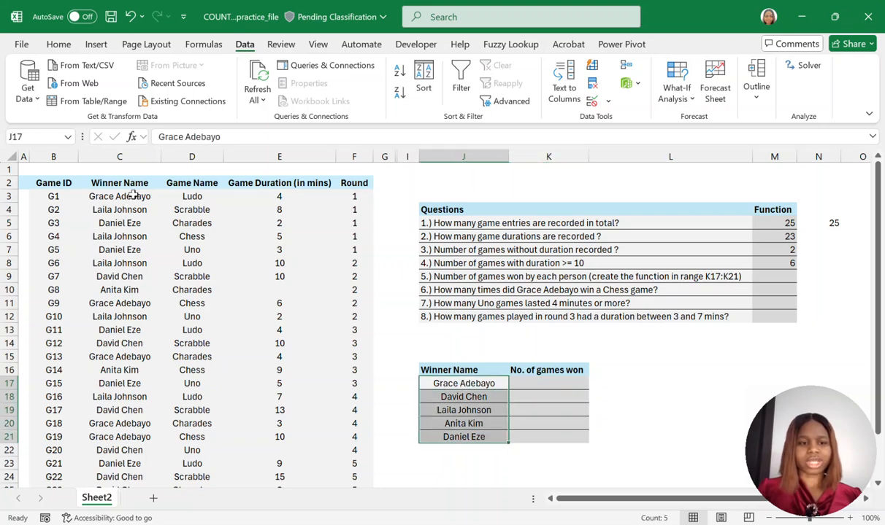
{"action": "left_click", "coordinate": [124, 151]}
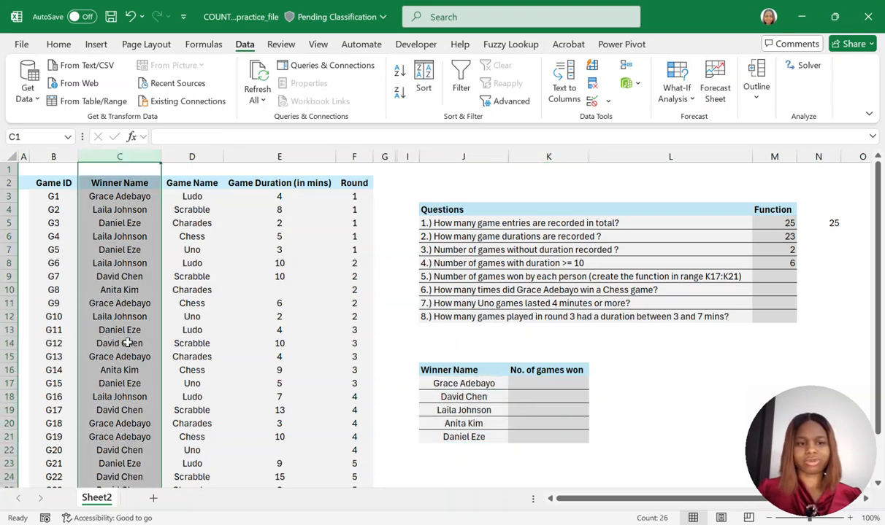
{"action": "left_click", "coordinate": [526, 381]}
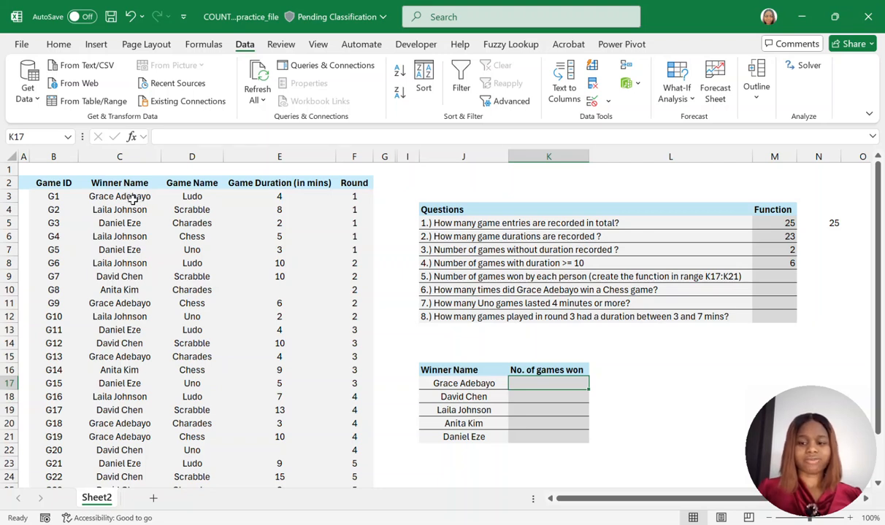
{"action": "left_click", "coordinate": [122, 156]}
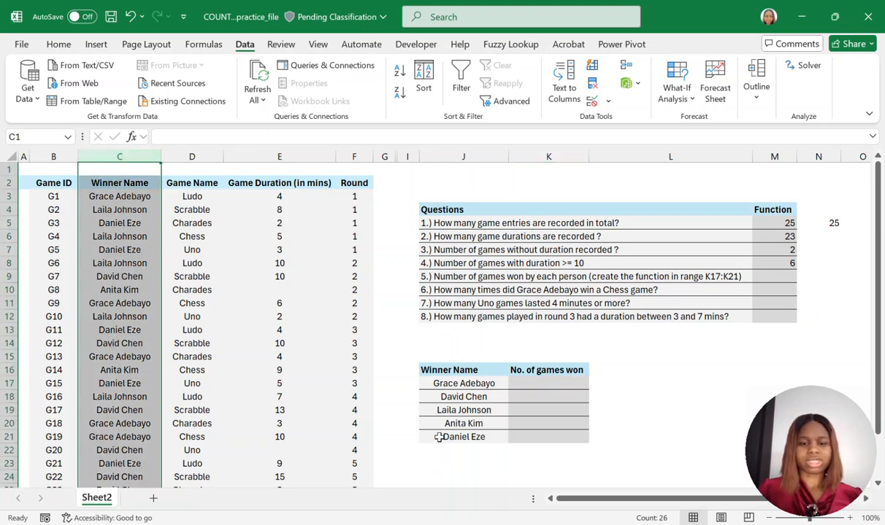
{"action": "left_click", "coordinate": [467, 387]}
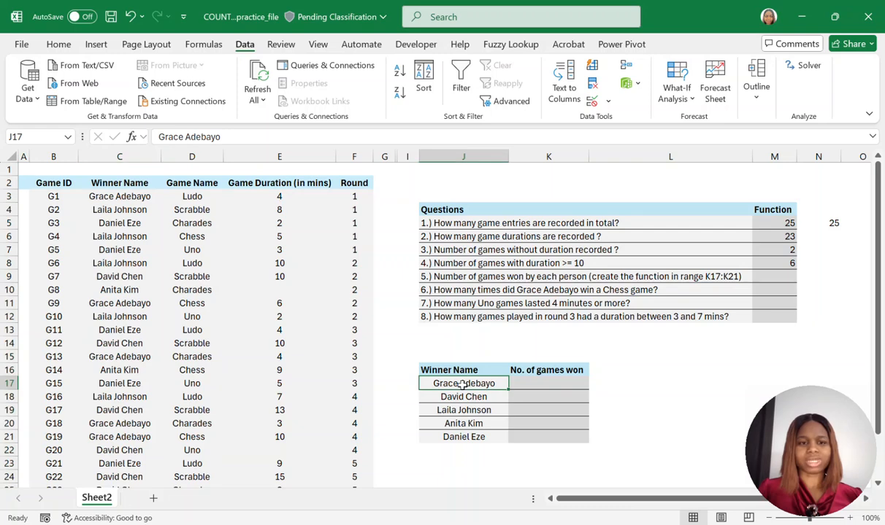
Enter the formula =COUNTIF(C3:C27,J17) in K17 to count the games won by the first listed person
{"action": "left_click", "coordinate": [539, 385]}
{"action": "type", "text": "="}
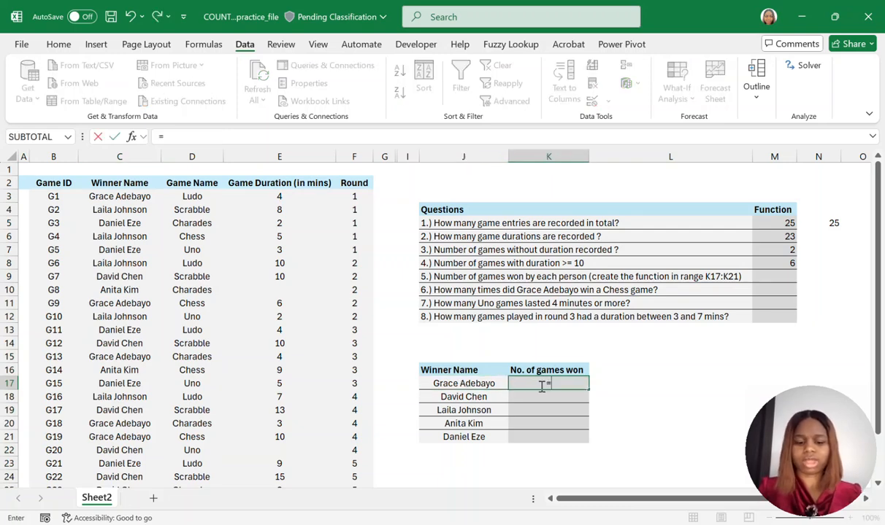
{"action": "type", "text": "countif"}
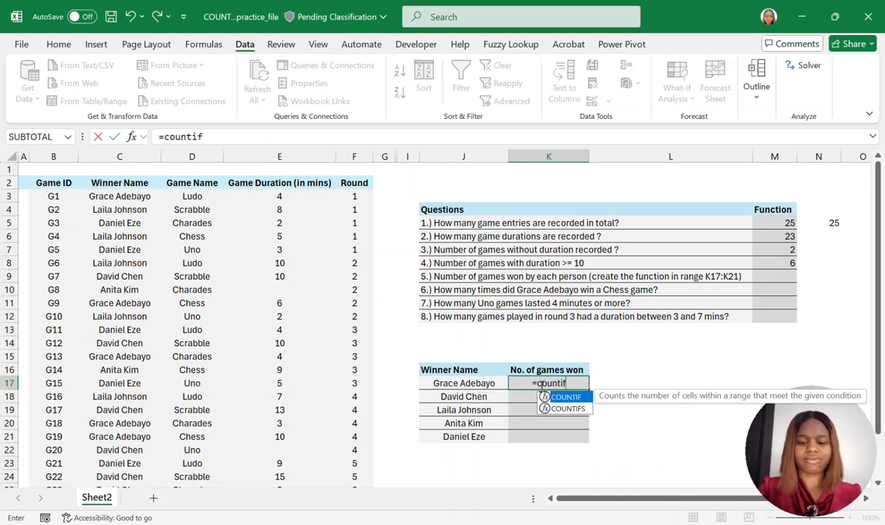
{"action": "type", "text": "("}
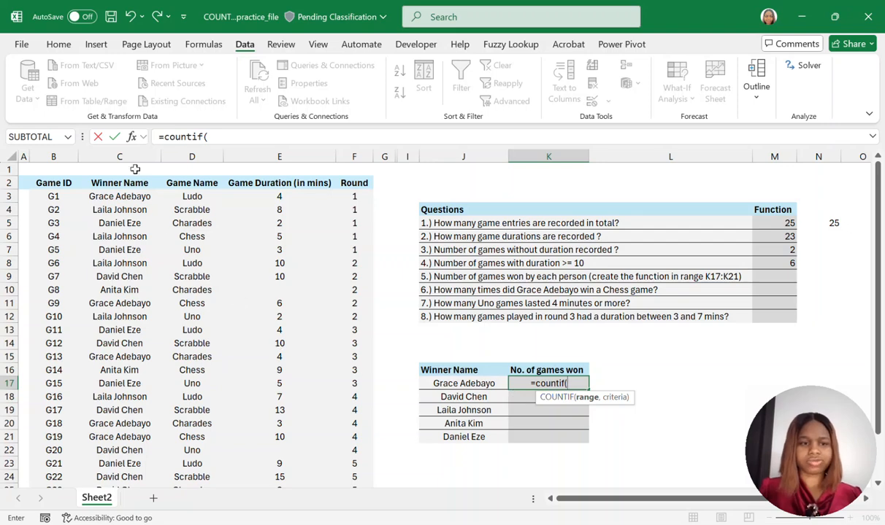
{"action": "left_click", "coordinate": [135, 169]}
{"action": "left_click", "coordinate": [119, 157]}
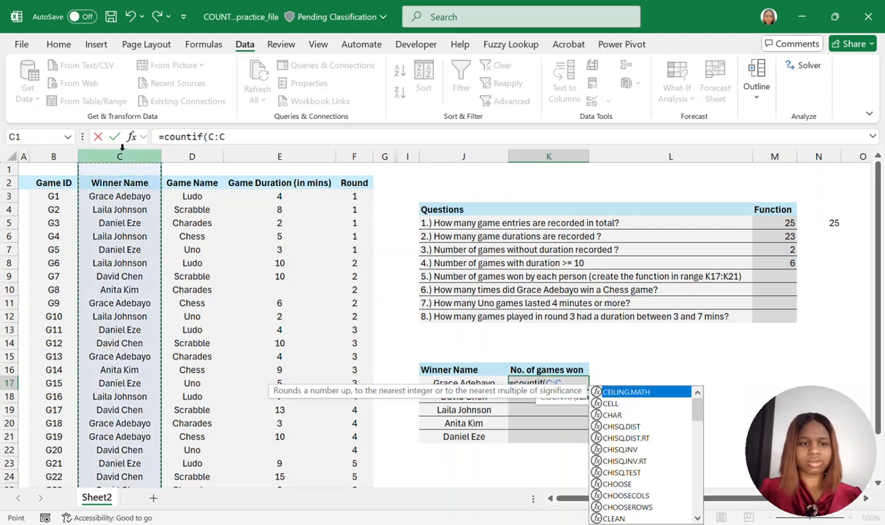
{"action": "left_click_drag", "start_coordinate": [119, 197], "coordinate": [131, 462]}
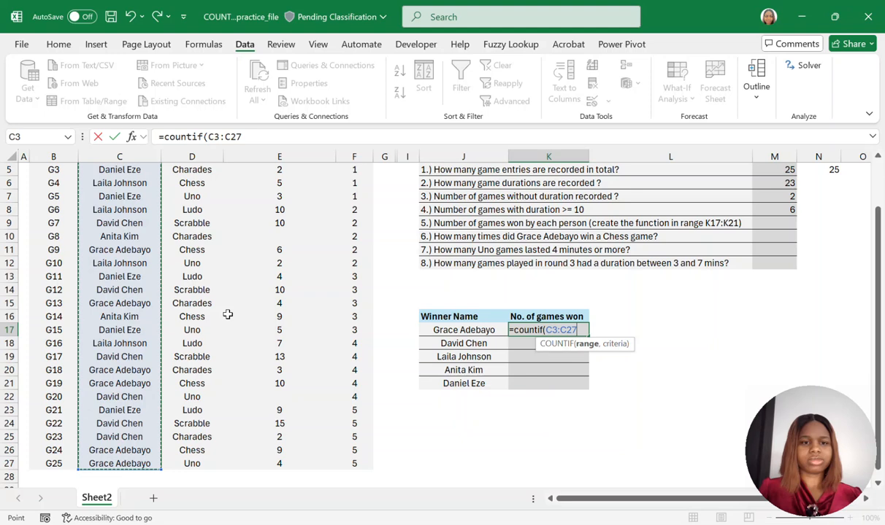
{"action": "left_click", "coordinate": [257, 137]}
{"action": "type", "text": ","}
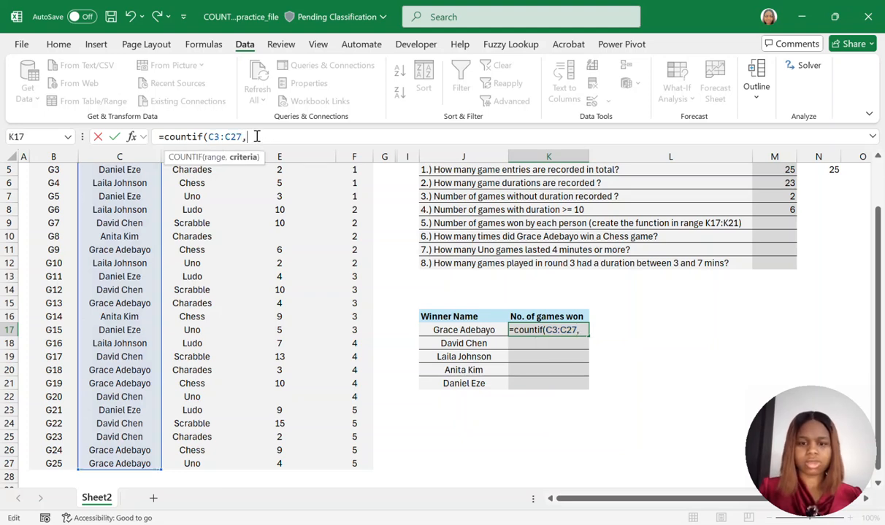
{"action": "scroll", "coordinate": [349, 206], "scroll_direction": "up", "scroll_amount": 2}
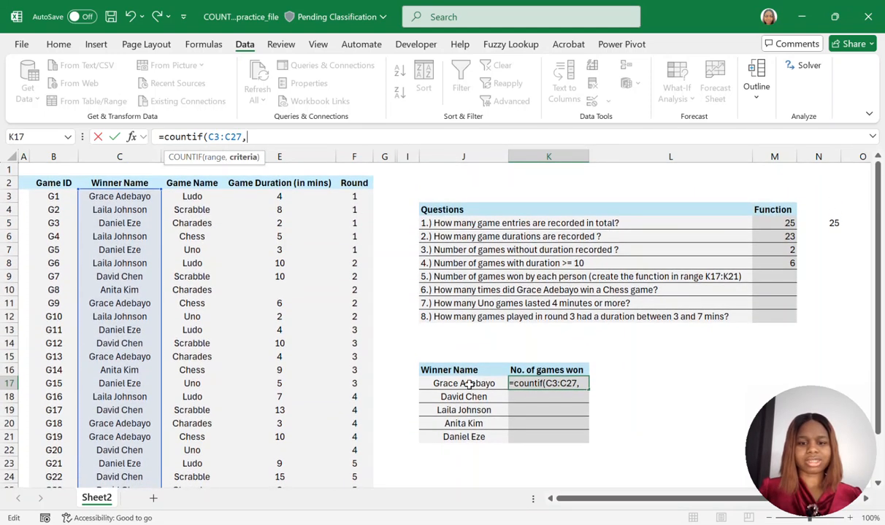
{"action": "left_click", "coordinate": [468, 385]}
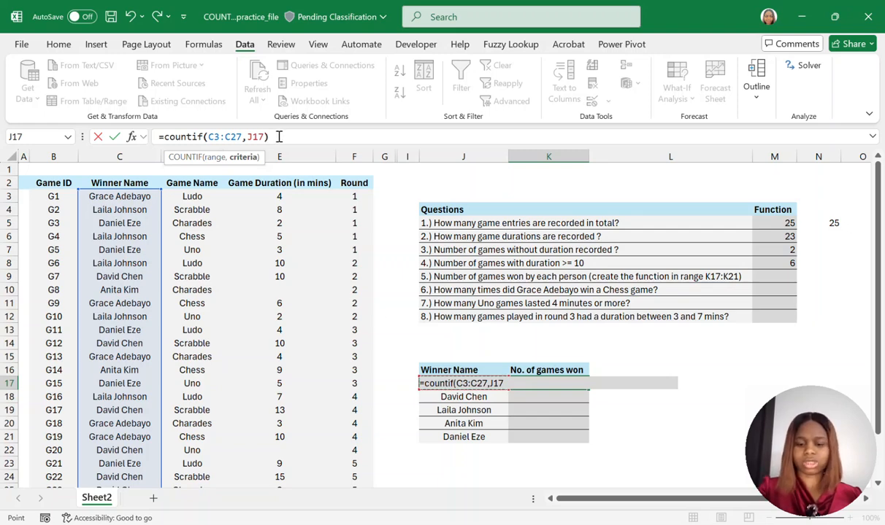
{"action": "type", "text": ")"}
{"action": "key", "text": "Return"}
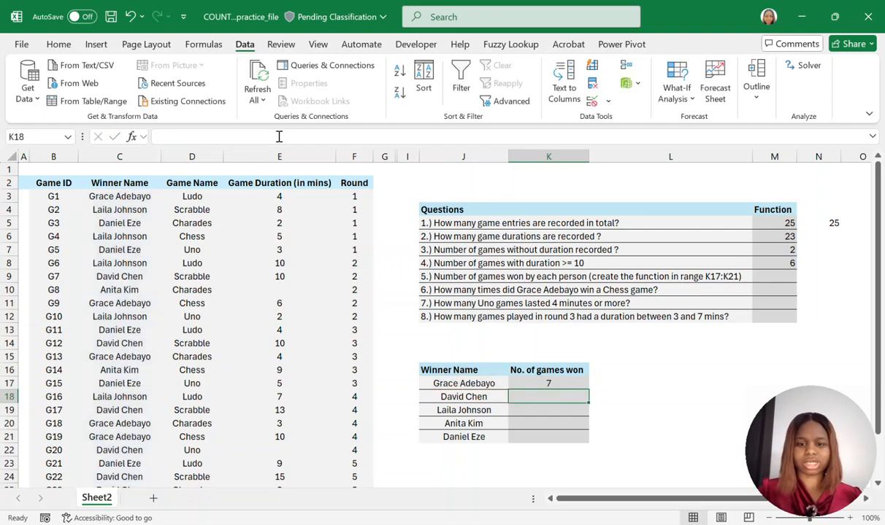
Make the range in K17's COUNTIF formula absolute as $C$3:$C$27 and fill the formula down to K21
{"action": "left_click", "coordinate": [548, 383]}
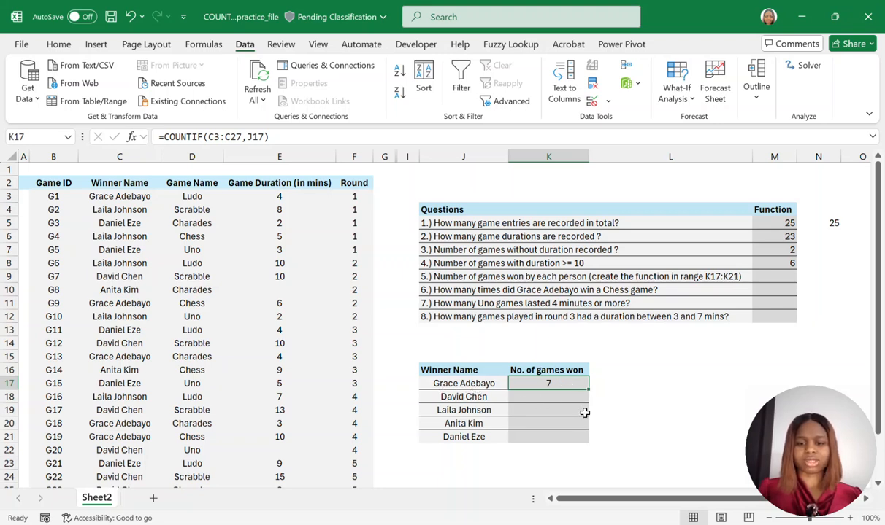
{"action": "left_click", "coordinate": [212, 136]}
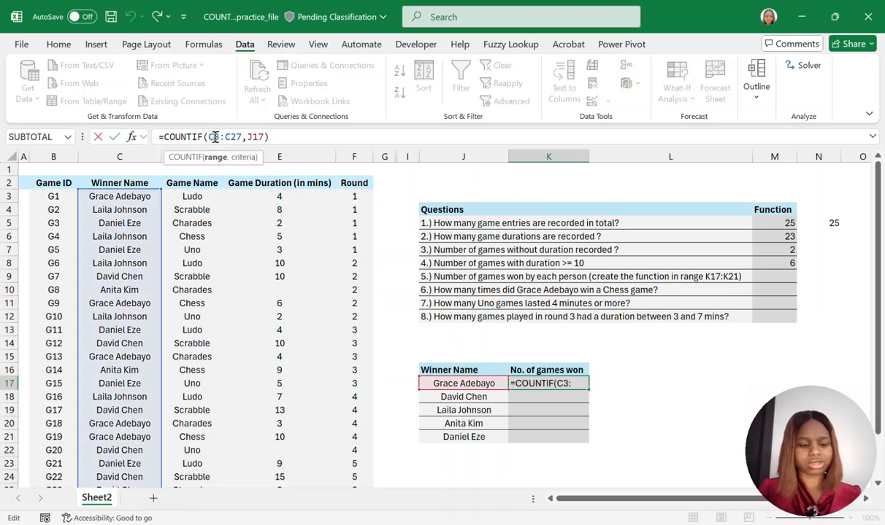
{"action": "key", "text": "F4"}
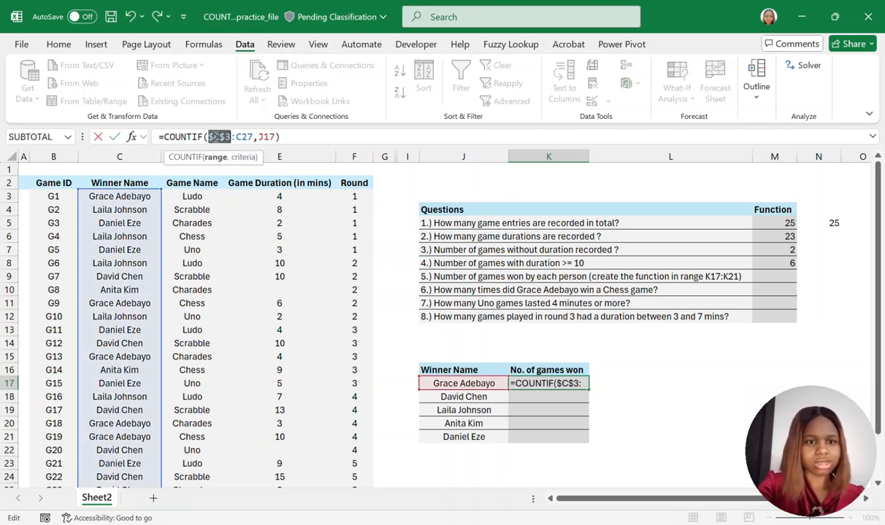
{"action": "left_click", "coordinate": [243, 137]}
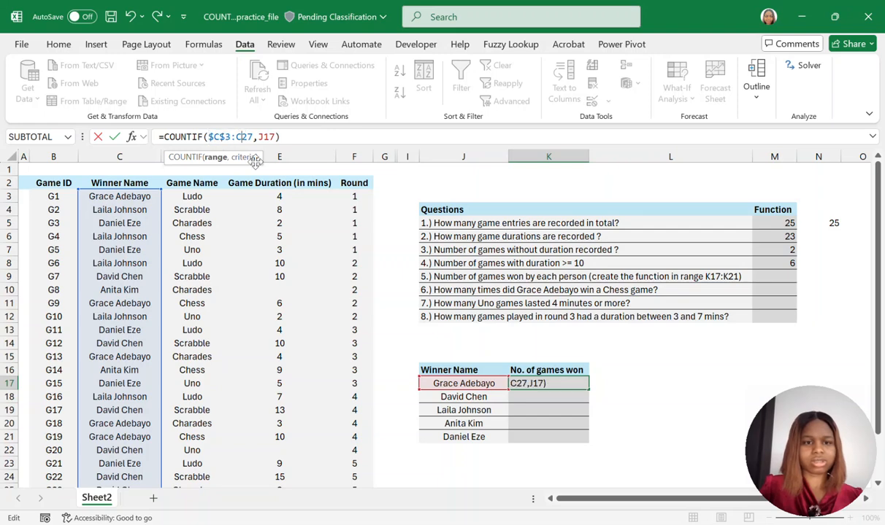
{"action": "key", "text": "F4"}
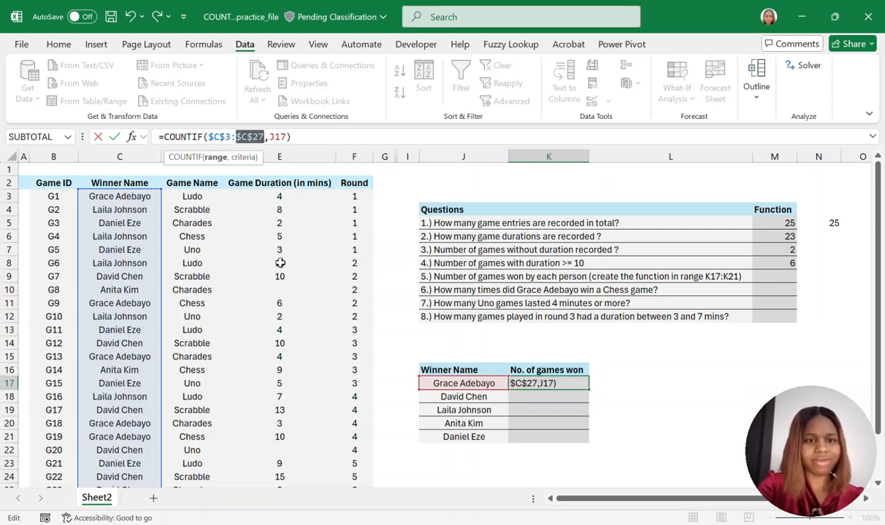
{"action": "key", "text": "Return"}
{"action": "left_click", "coordinate": [559, 382]}
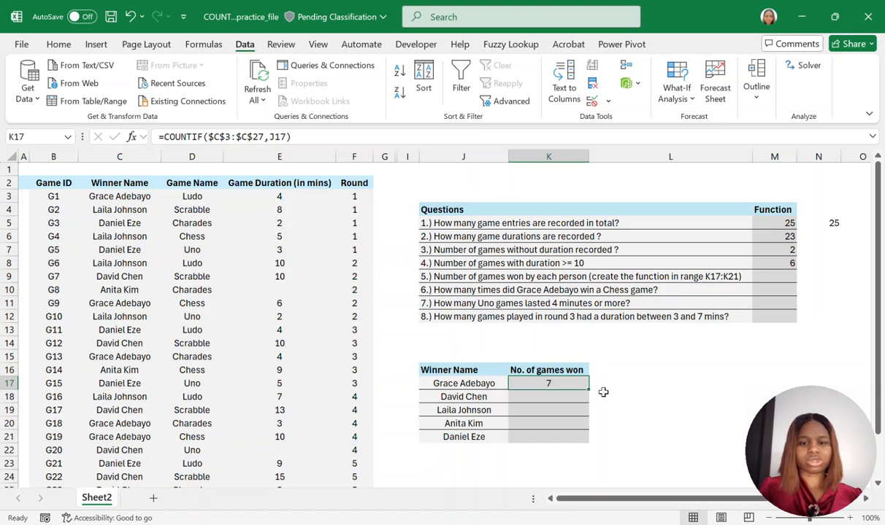
{"action": "left_click_drag", "start_coordinate": [586, 390], "coordinate": [581, 439]}
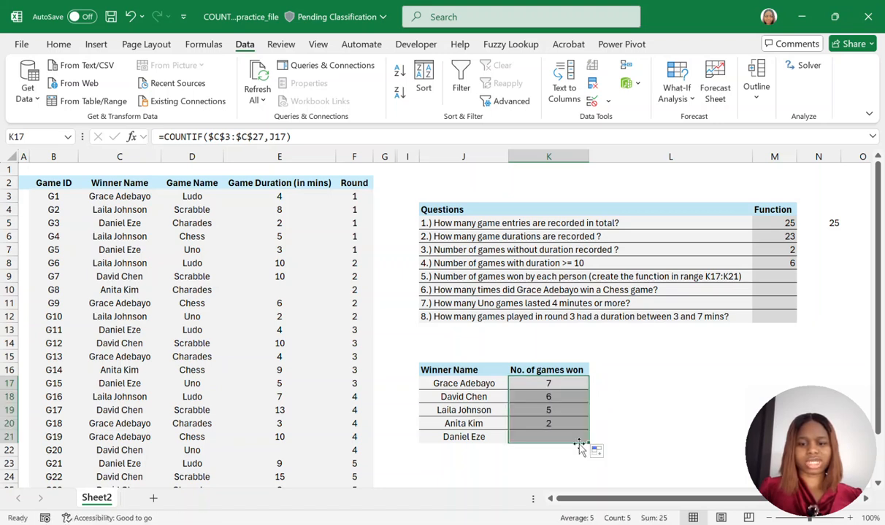
Check the copied COUNTIF formulas in K18 and K19 against the winner names in J18 and J19
{"action": "left_click", "coordinate": [548, 396]}
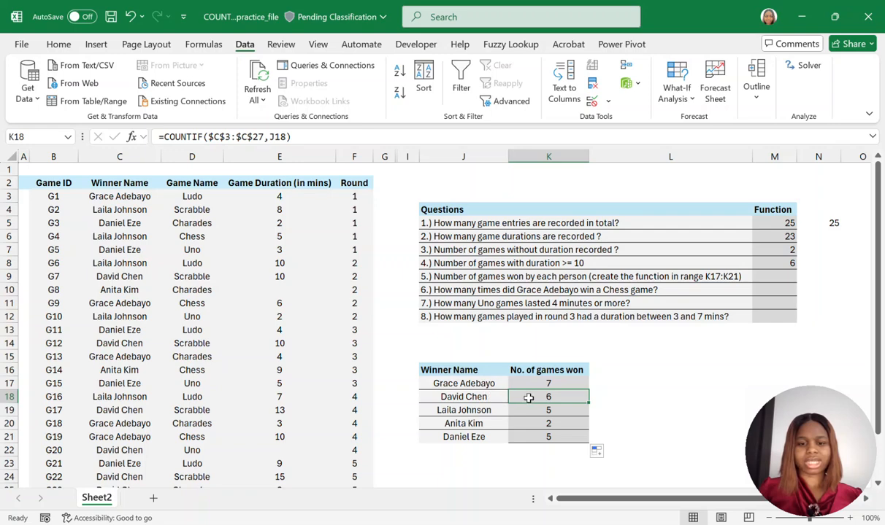
{"action": "double_click", "coordinate": [529, 397]}
{"action": "key", "text": "Escape"}
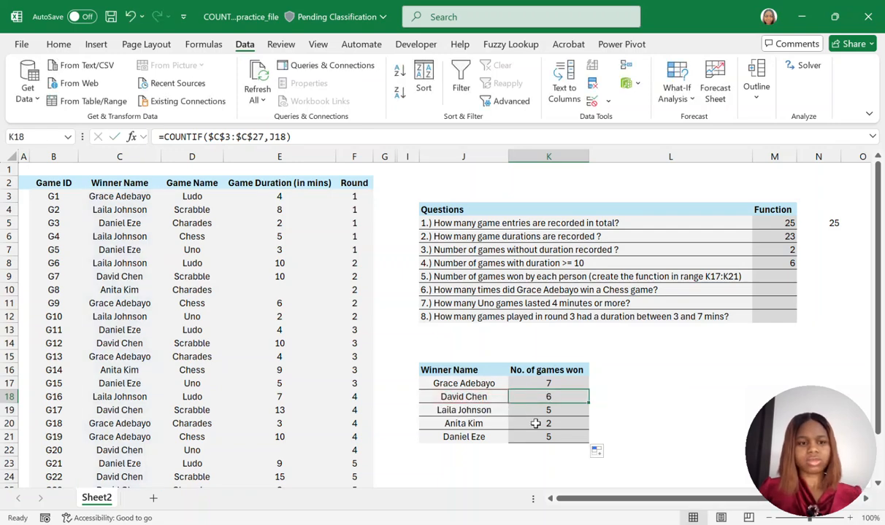
{"action": "left_click", "coordinate": [472, 397]}
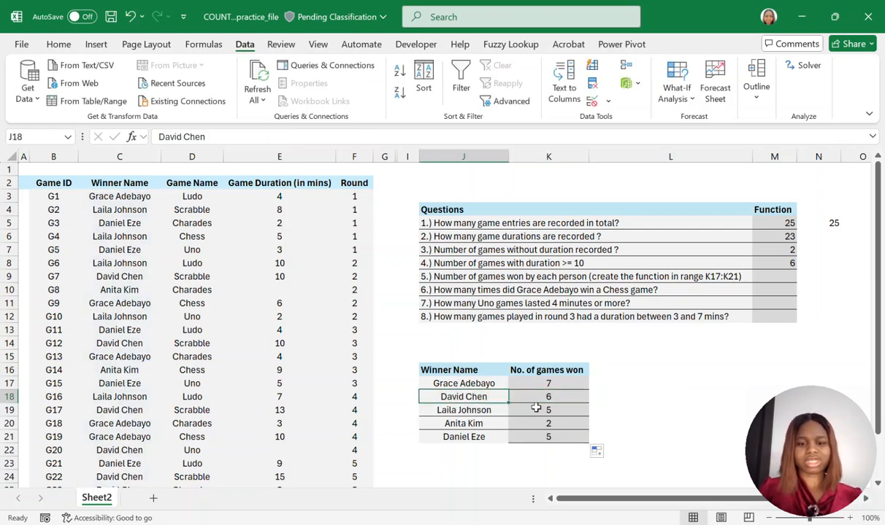
{"action": "left_click", "coordinate": [547, 395]}
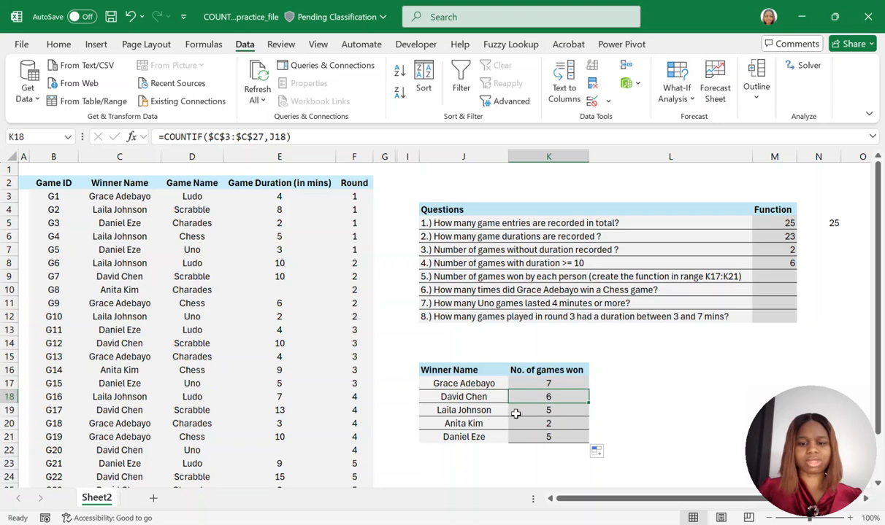
{"action": "left_click", "coordinate": [447, 410]}
{"action": "left_click", "coordinate": [526, 413]}
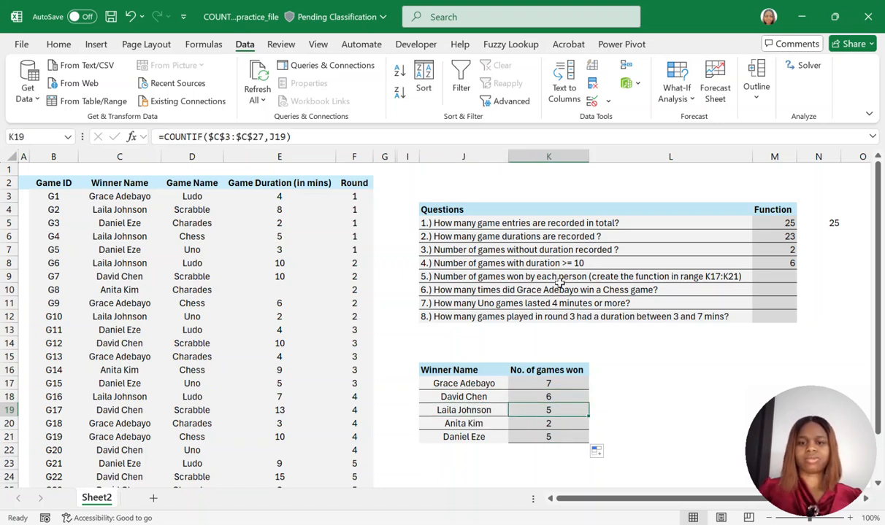
Start a COUNTIFS formula in M10 for question 6 about one winner's Chess games
{"action": "left_click", "coordinate": [422, 289]}
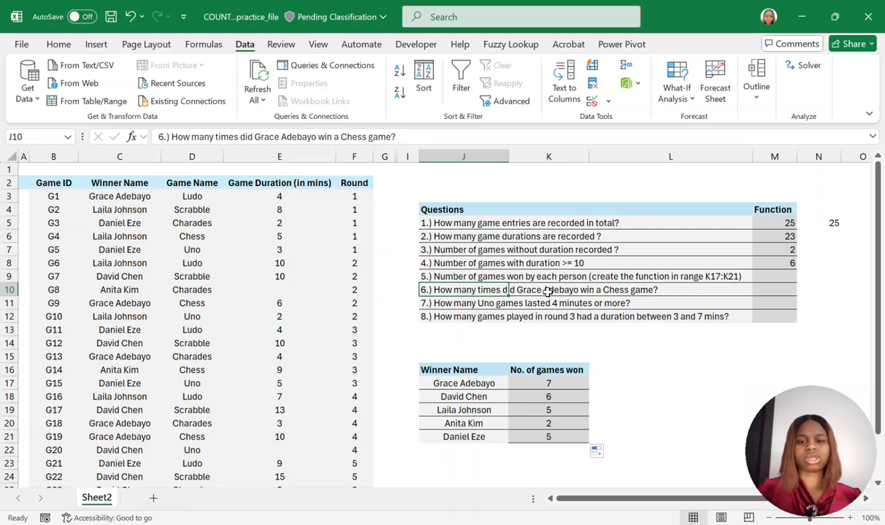
{"action": "left_click", "coordinate": [775, 289]}
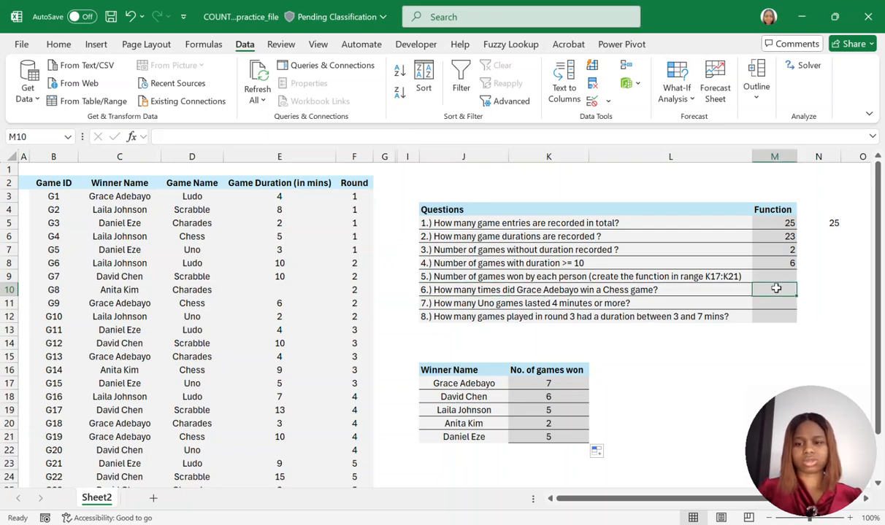
{"action": "type", "text": "=coun"}
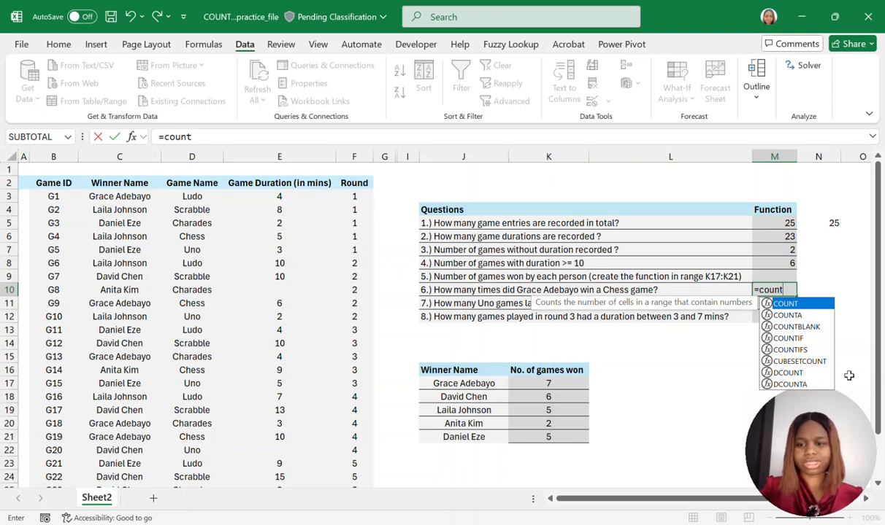
{"action": "type", "text": "t"}
{"action": "left_click", "coordinate": [765, 349]}
{"action": "key", "text": "Tab"}
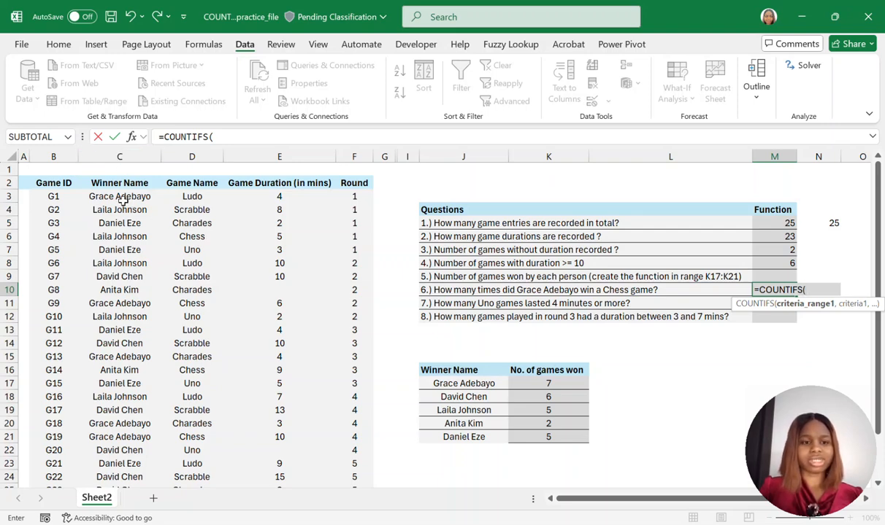
Add the range C3:C27 and the full name of the winner from question 6 as the first criteria pair in M10's COUNTIFS formula
{"action": "left_click_drag", "start_coordinate": [120, 197], "coordinate": [122, 437]}
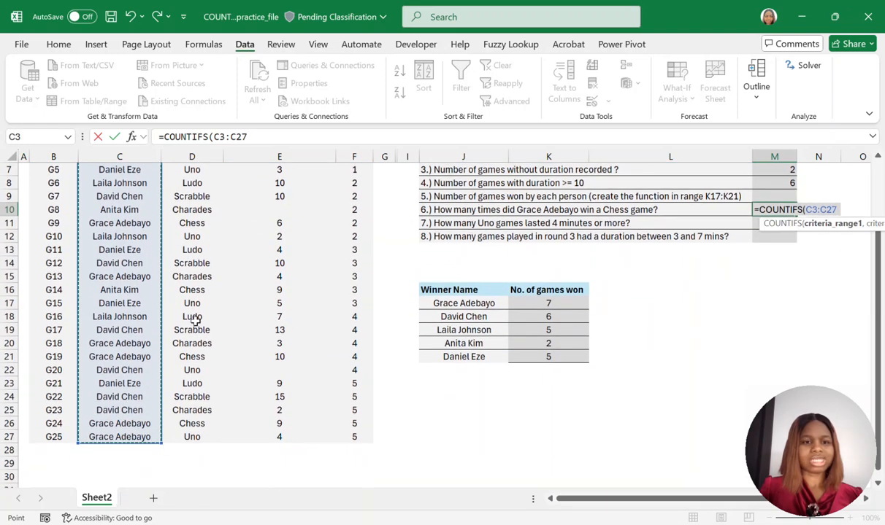
{"action": "left_click", "coordinate": [256, 137]}
{"action": "type", "text": ","}
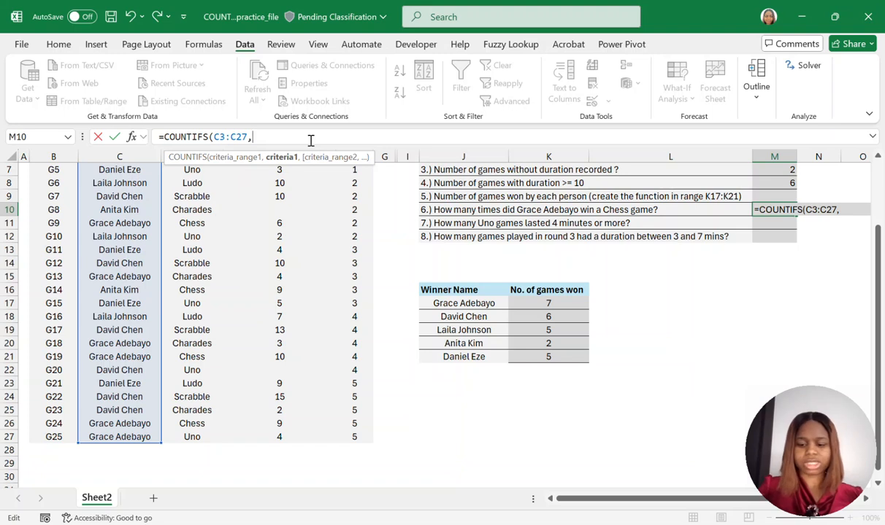
{"action": "type", "text": "\"Grace "}
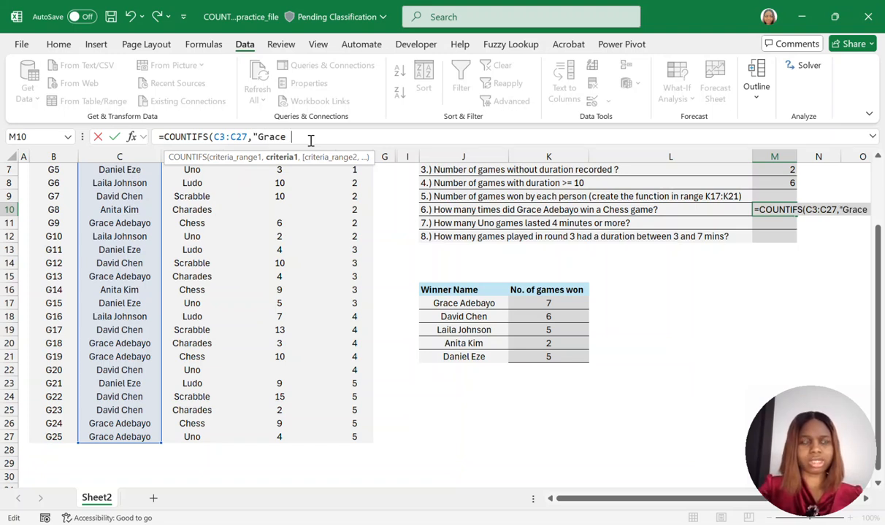
{"action": "type", "text": "Adebay"}
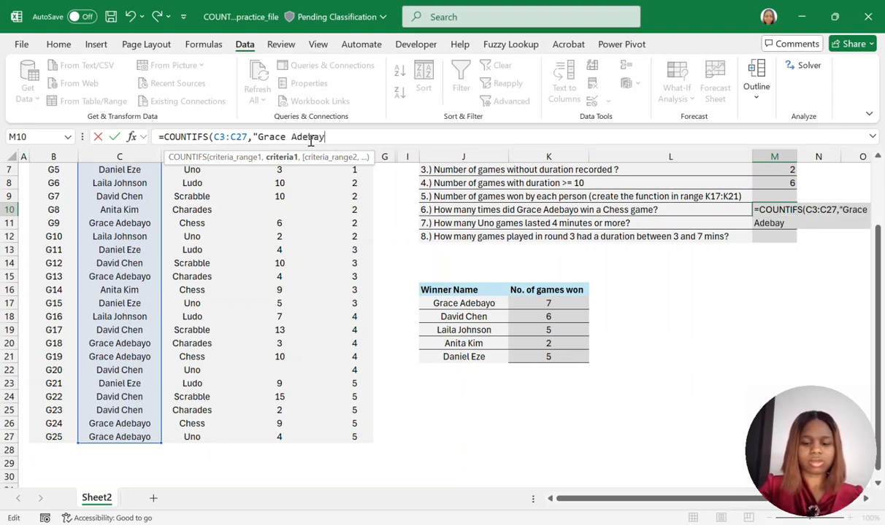
{"action": "type", "text": "o\","}
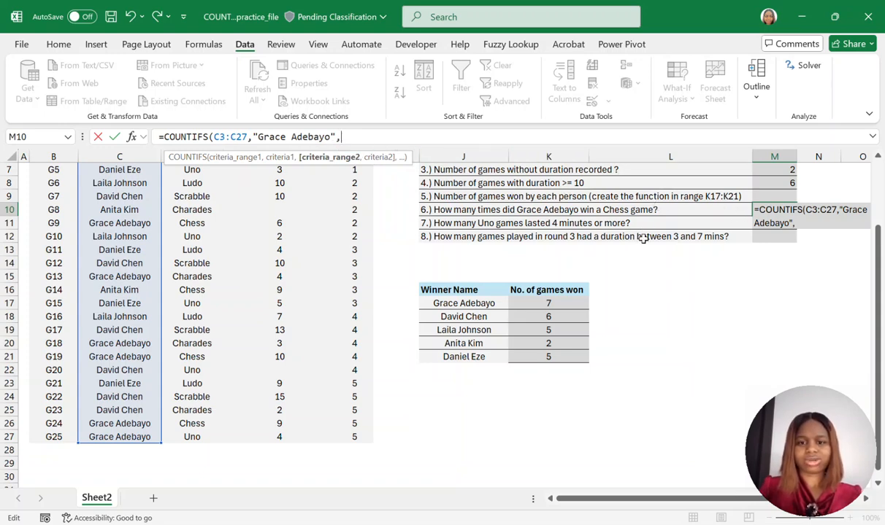
Complete M10's COUNTIFS formula with the second criteria pair D3:D27 and "Chess", and review the entered formula
{"action": "scroll", "coordinate": [324, 272], "scroll_direction": "up", "scroll_amount": 2}
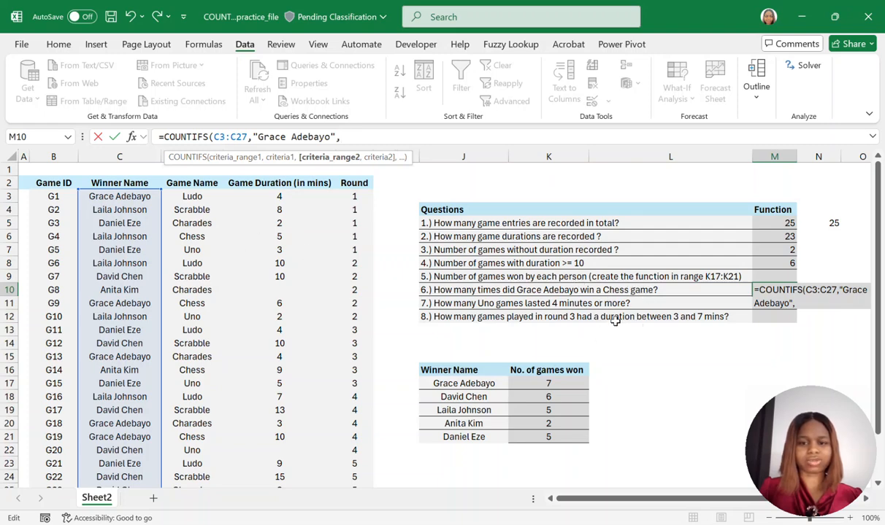
{"action": "left_click_drag", "start_coordinate": [199, 196], "coordinate": [191, 462]}
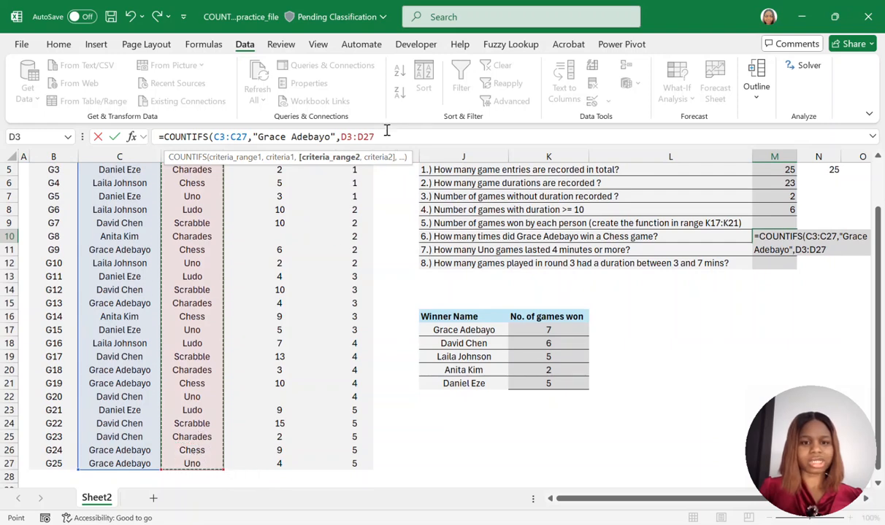
{"action": "type", "text": ",\"Chess"}
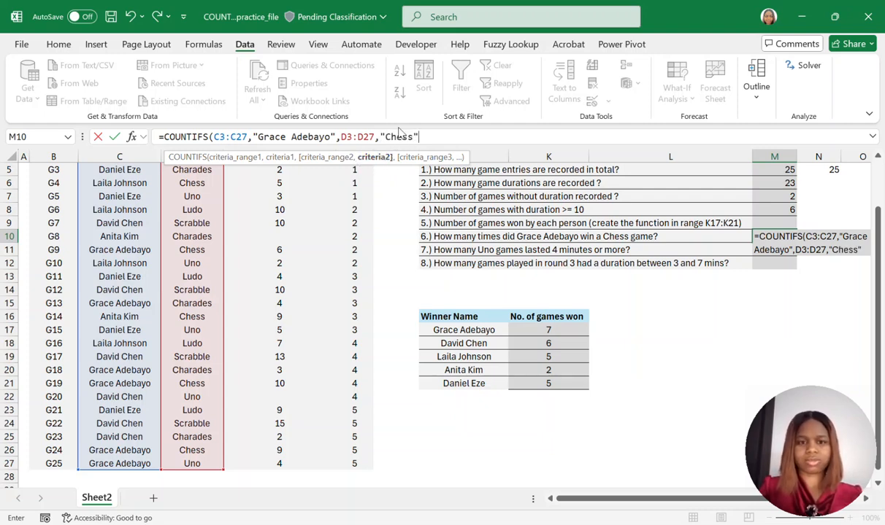
{"action": "type", "text": "\")"}
{"action": "key", "text": "Return"}
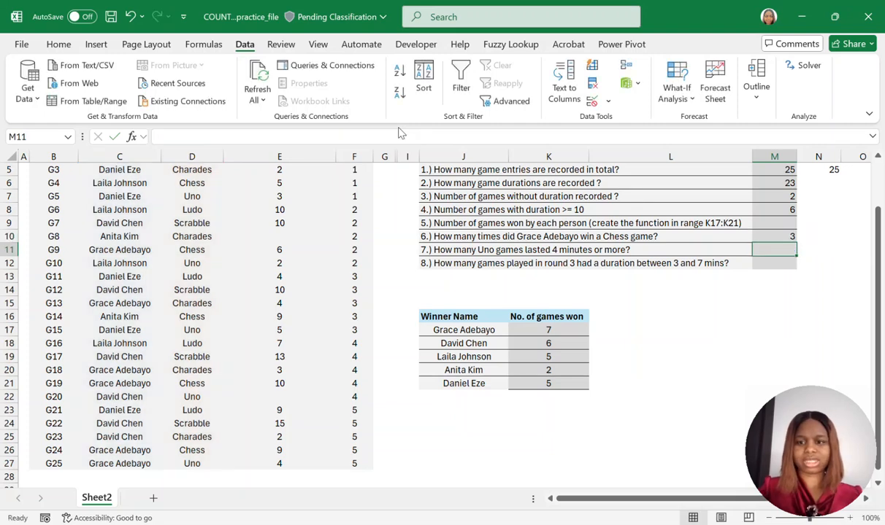
{"action": "left_click", "coordinate": [759, 236]}
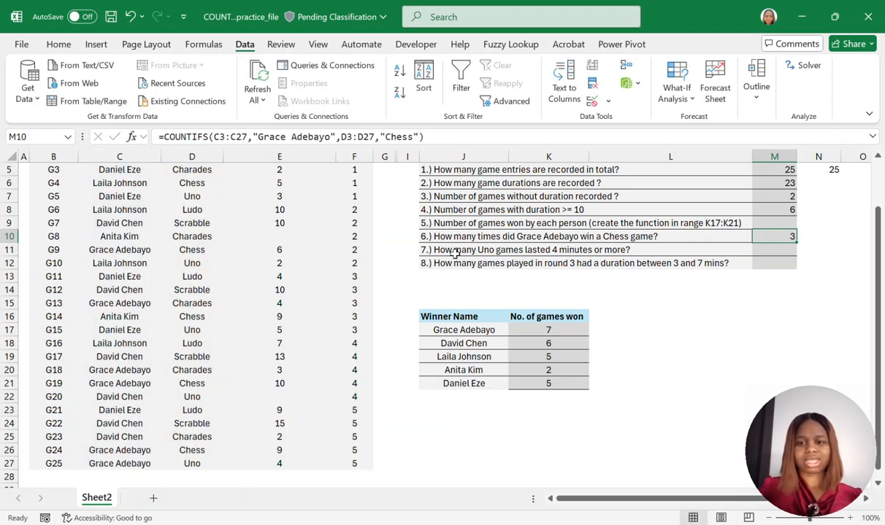
{"action": "scroll", "coordinate": [340, 272], "scroll_direction": "up", "scroll_amount": 2}
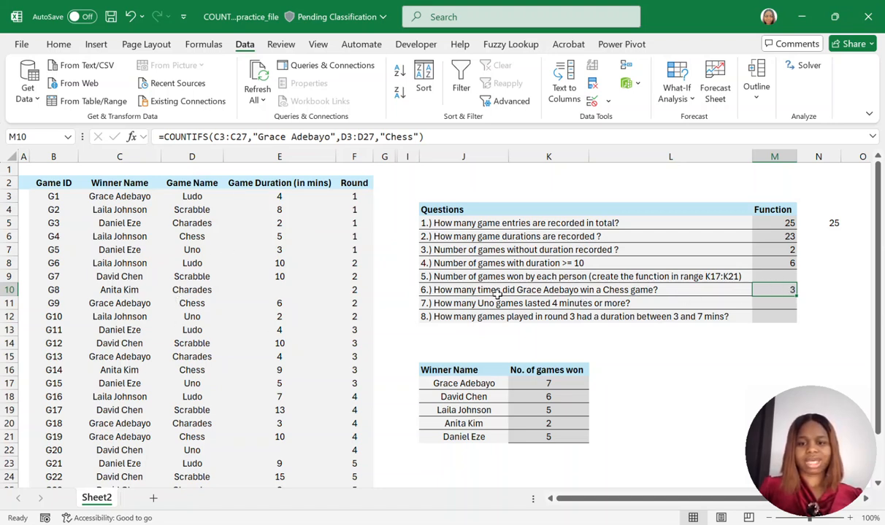
Start a COUNTIFS formula in M11 for question 7 with the range D3:D27 and the criterion "Uno"
{"action": "left_click", "coordinate": [425, 303]}
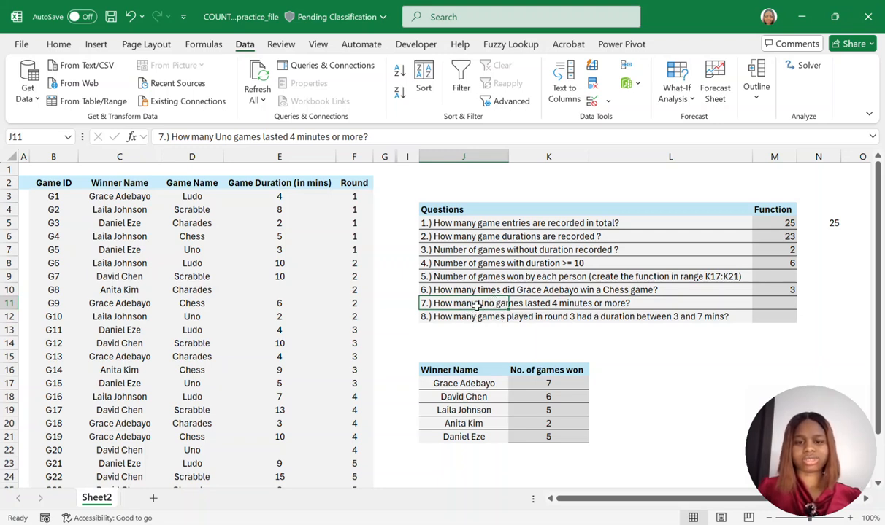
{"action": "left_click", "coordinate": [553, 302]}
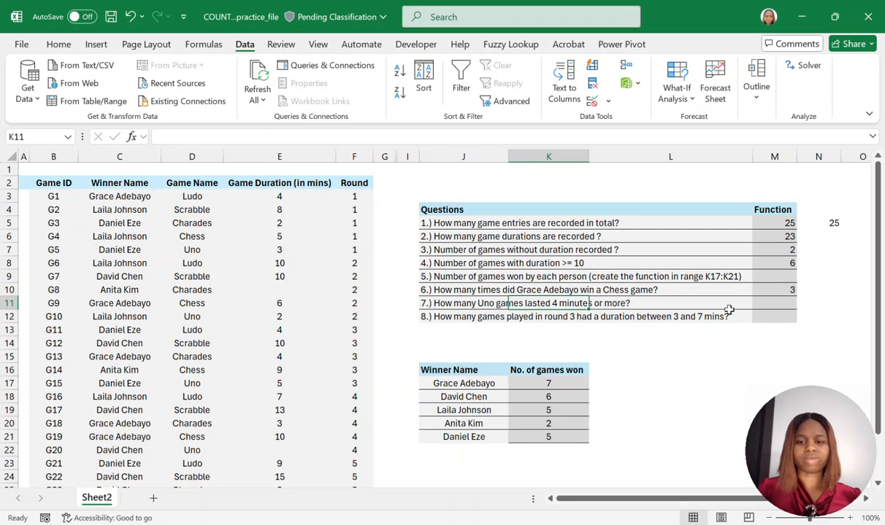
{"action": "left_click", "coordinate": [775, 301]}
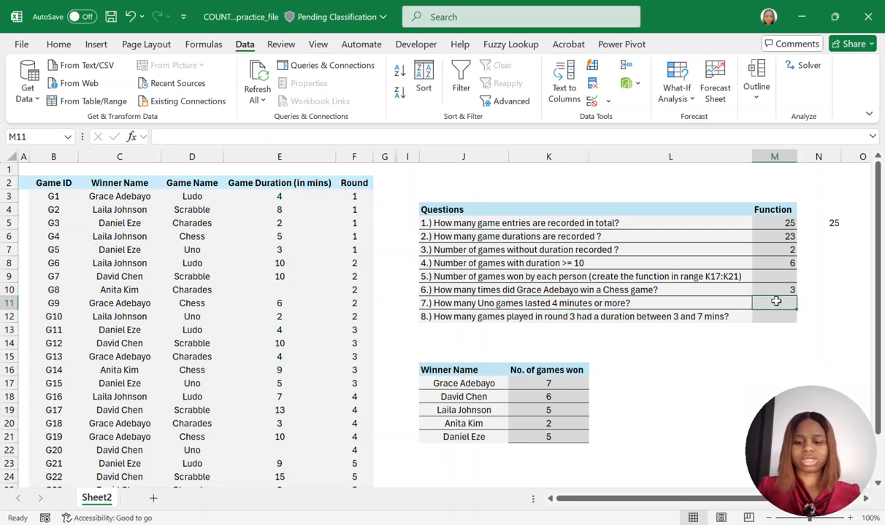
{"action": "type", "text": "=count"}
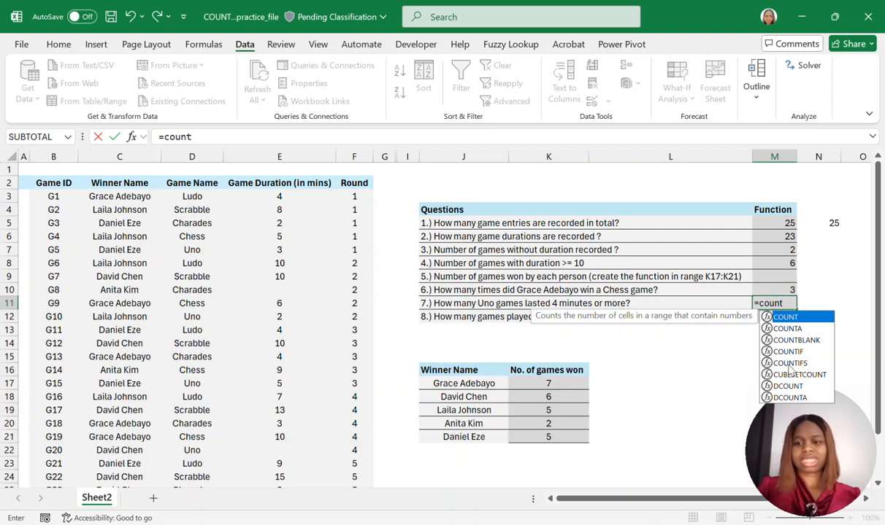
{"action": "double_click", "coordinate": [796, 364]}
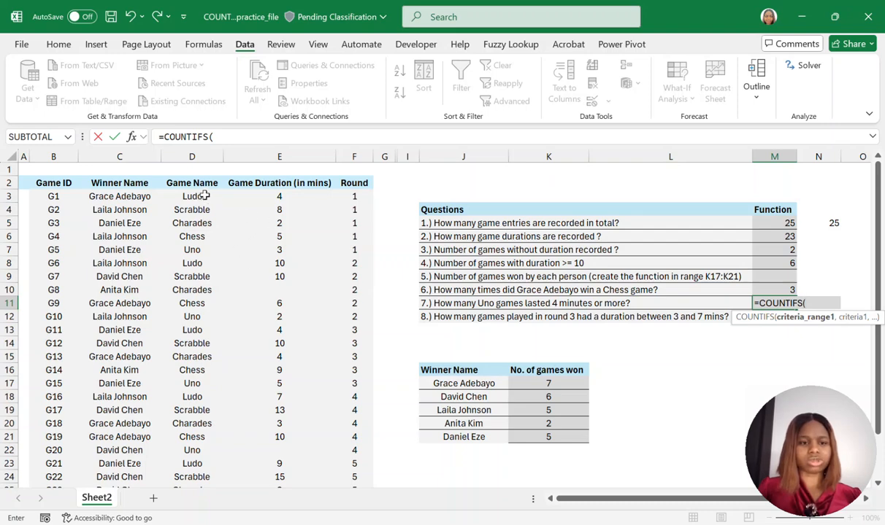
{"action": "left_click_drag", "start_coordinate": [201, 194], "coordinate": [190, 432]}
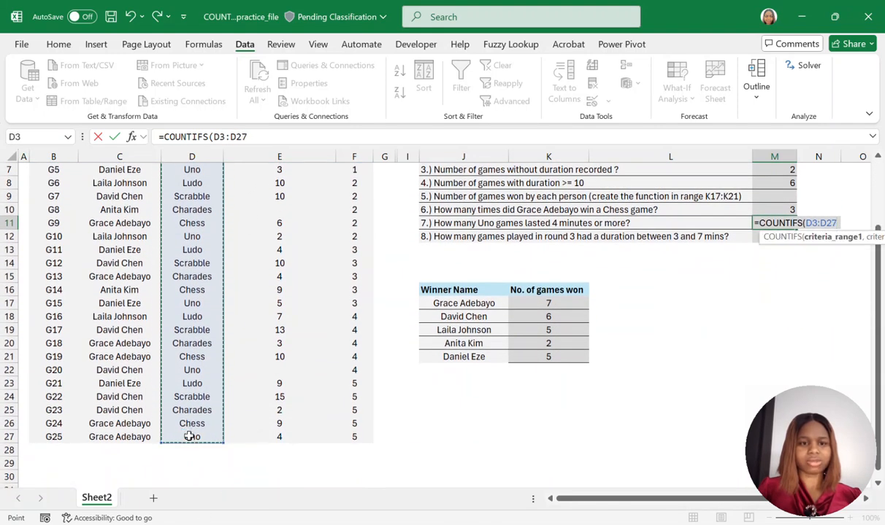
{"action": "left_click", "coordinate": [257, 137]}
{"action": "type", "text": ",\"Uno"}
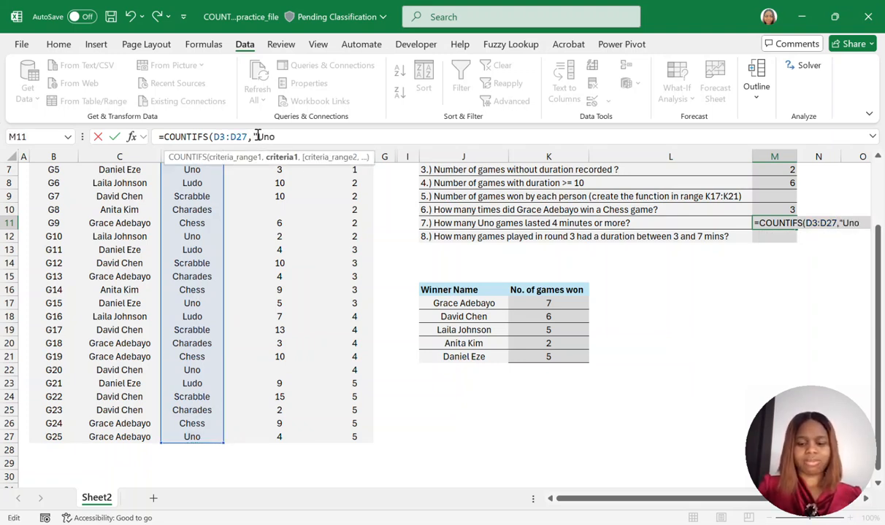
{"action": "type", "text": "\""}
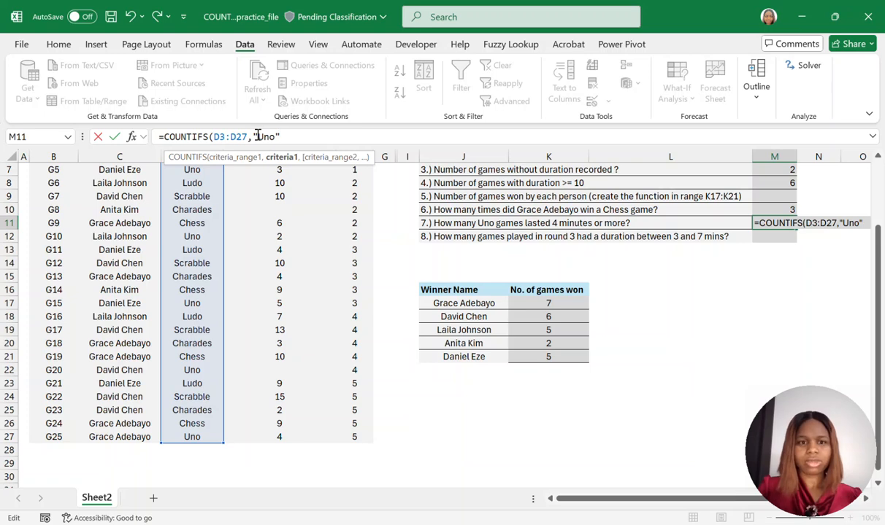
{"action": "type", "text": ","}
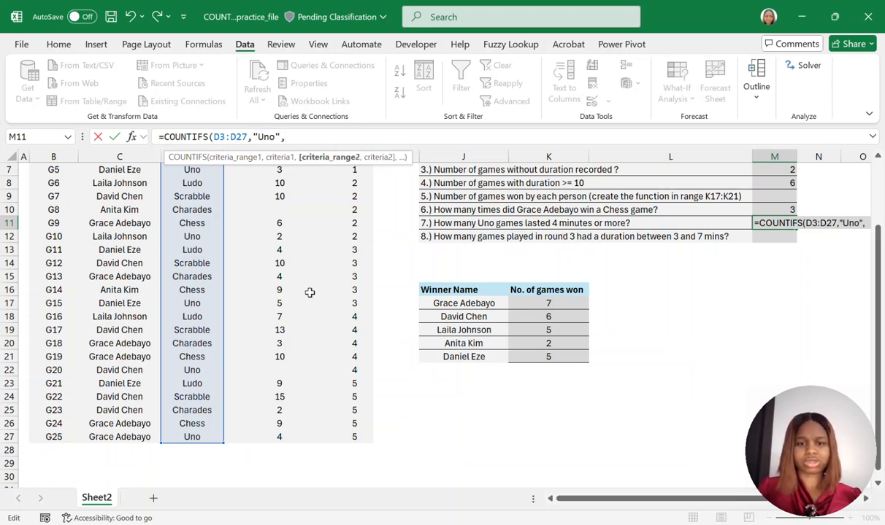
Complete M11's COUNTIFS formula with the duration range E3:E27 and the criterion ">=4"
{"action": "scroll", "coordinate": [309, 291], "scroll_direction": "up", "scroll_amount": 2}
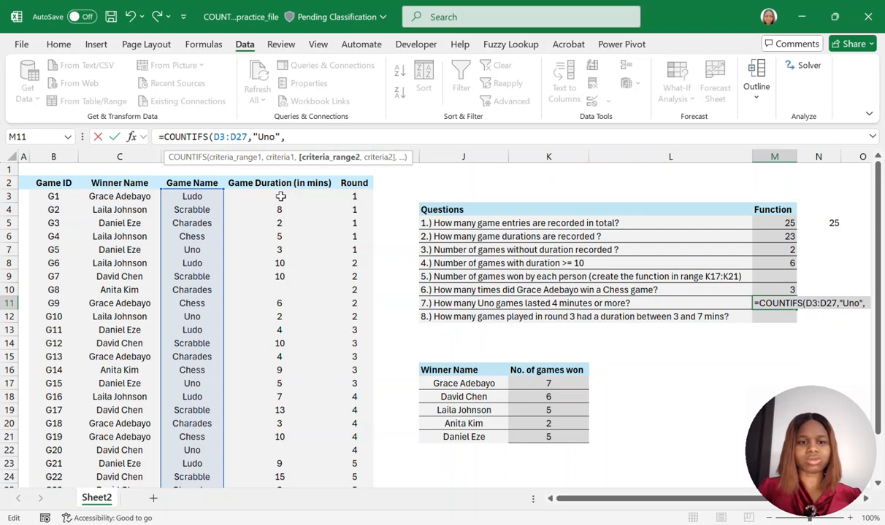
{"action": "left_click_drag", "start_coordinate": [281, 197], "coordinate": [275, 464]}
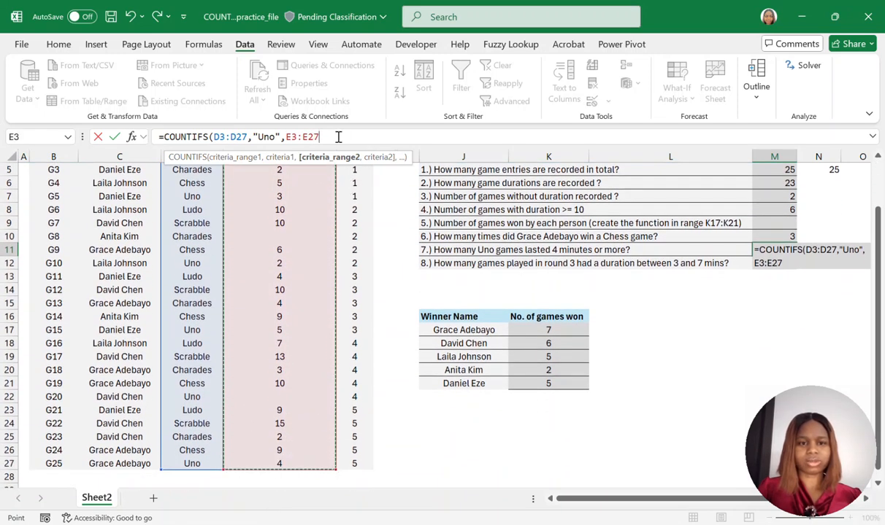
{"action": "type", "text": ",\">=4"}
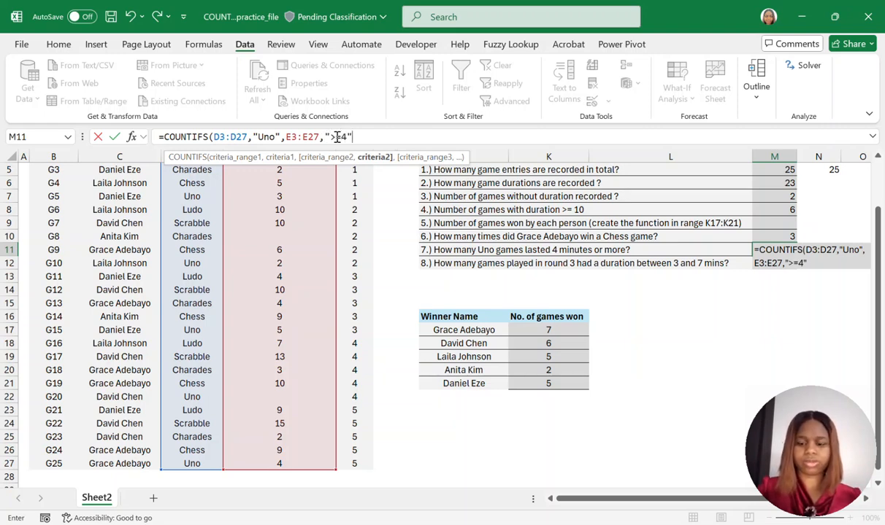
{"action": "key", "text": "Return"}
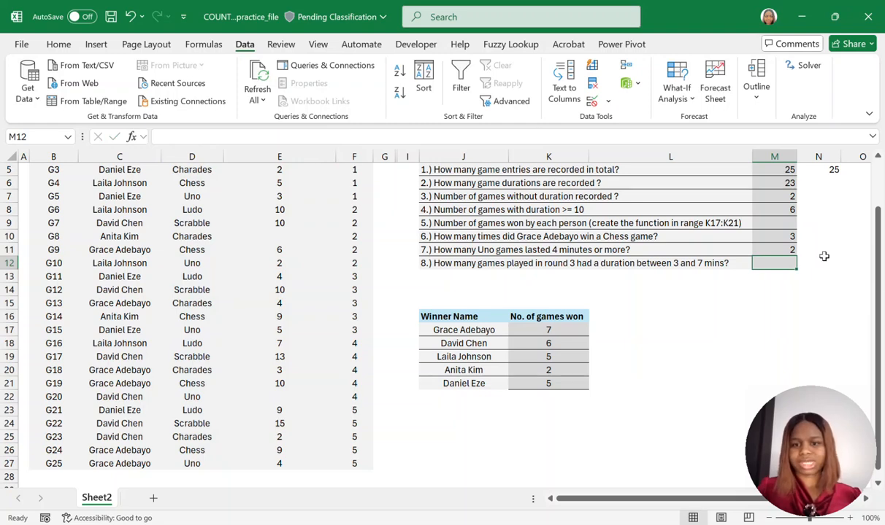
Check M11's COUNTIFS result against the durations of the Uno games in rows 27, 17, 12 and 7
{"action": "left_click", "coordinate": [774, 250]}
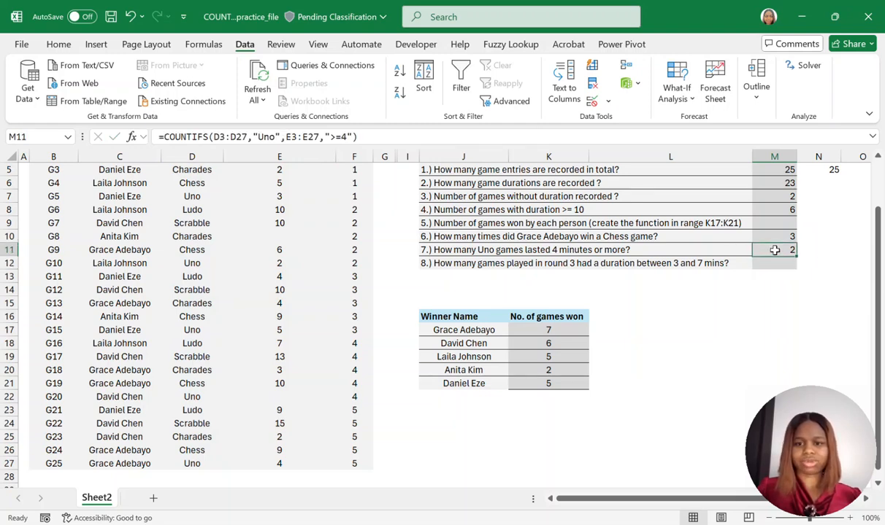
{"action": "scroll", "coordinate": [326, 271], "scroll_direction": "up", "scroll_amount": 2}
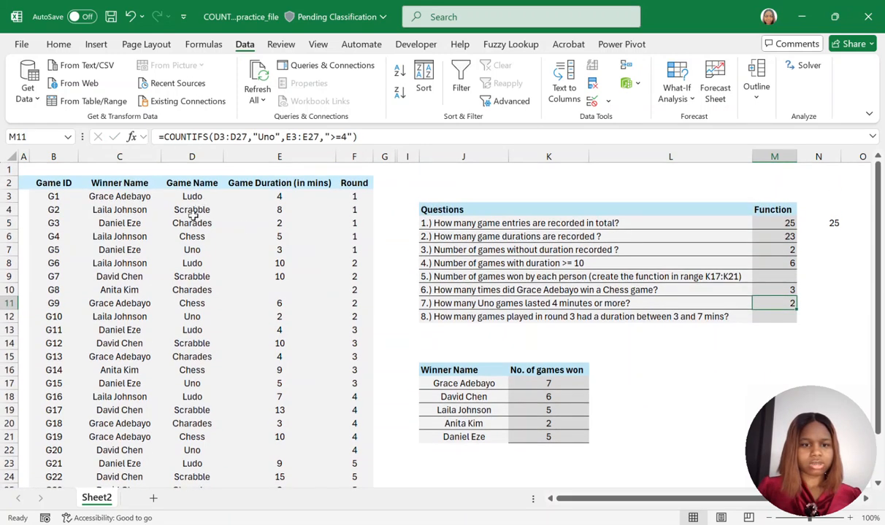
{"action": "scroll", "coordinate": [257, 405], "scroll_direction": "down", "scroll_amount": 1}
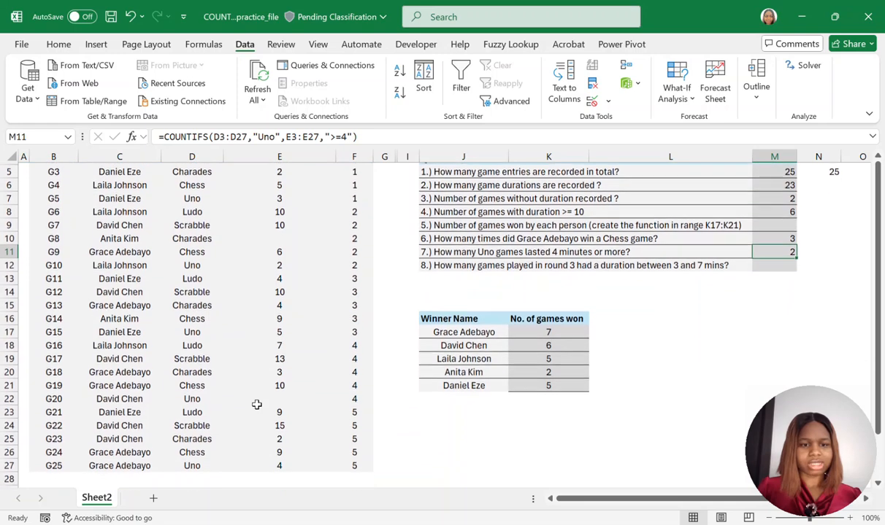
{"action": "scroll", "coordinate": [265, 369], "scroll_direction": "down", "scroll_amount": 1}
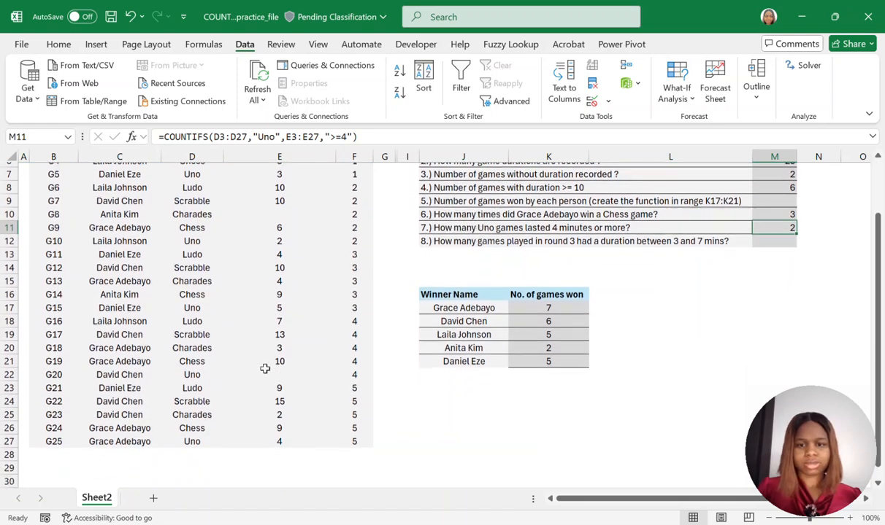
{"action": "left_click_drag", "start_coordinate": [196, 433], "coordinate": [269, 435]}
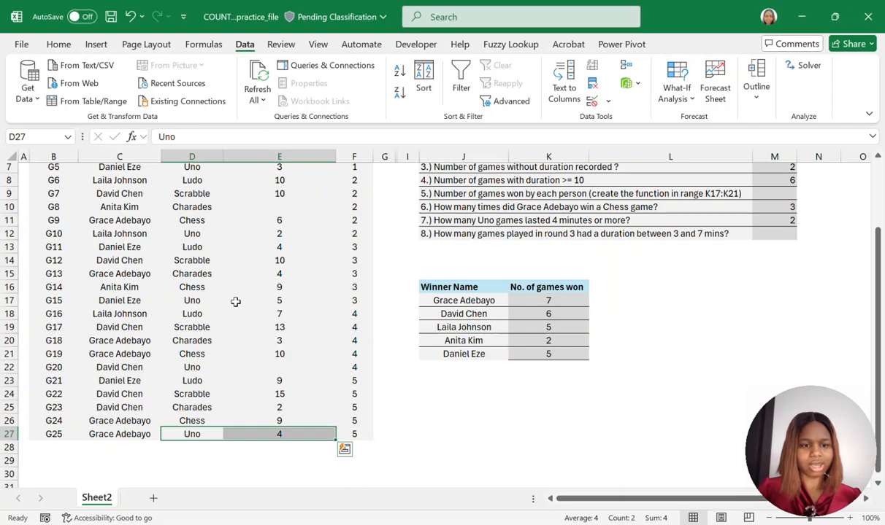
{"action": "left_click", "coordinate": [197, 302]}
{"action": "left_click_drag", "start_coordinate": [197, 302], "coordinate": [266, 303]}
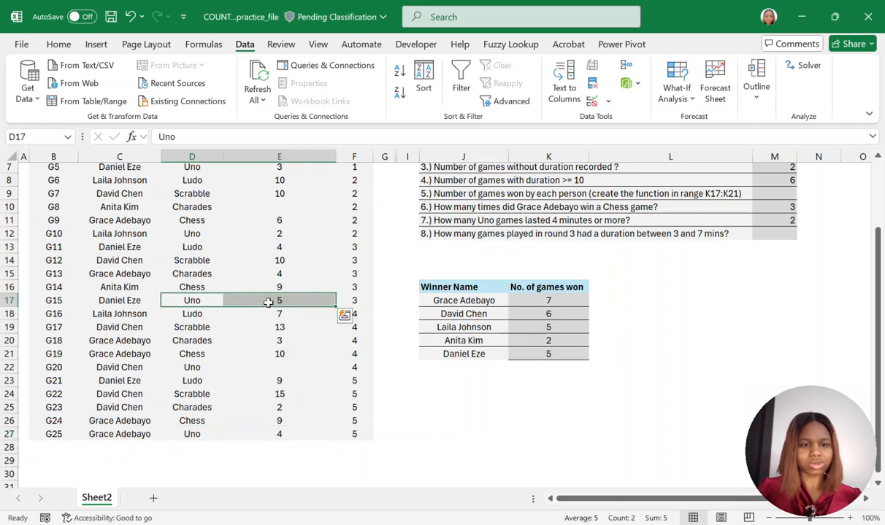
{"action": "scroll", "coordinate": [267, 302], "scroll_direction": "up", "scroll_amount": 2}
{"action": "left_click_drag", "start_coordinate": [205, 314], "coordinate": [258, 319]}
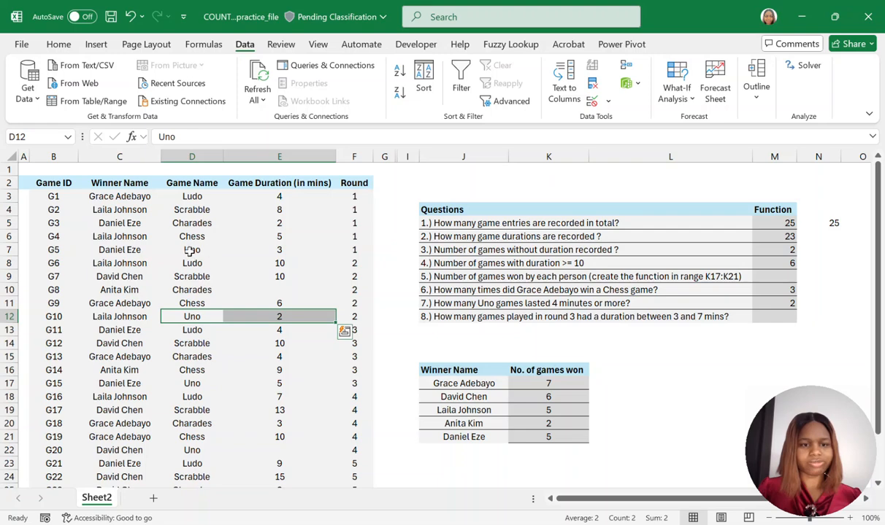
{"action": "left_click_drag", "start_coordinate": [190, 250], "coordinate": [261, 256]}
{"action": "scroll", "coordinate": [232, 401], "scroll_direction": "down", "scroll_amount": 3}
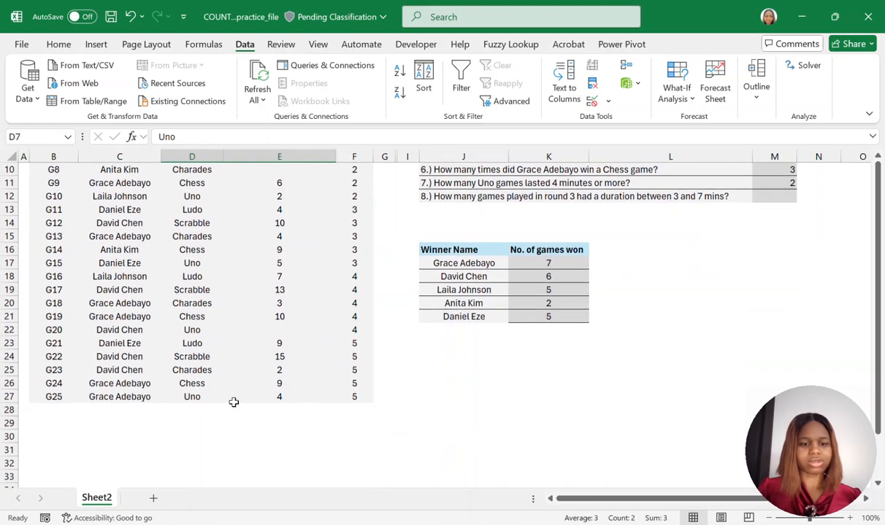
{"action": "scroll", "coordinate": [232, 401], "scroll_direction": "up", "scroll_amount": 2}
{"action": "scroll", "coordinate": [234, 402], "scroll_direction": "up", "scroll_amount": 1}
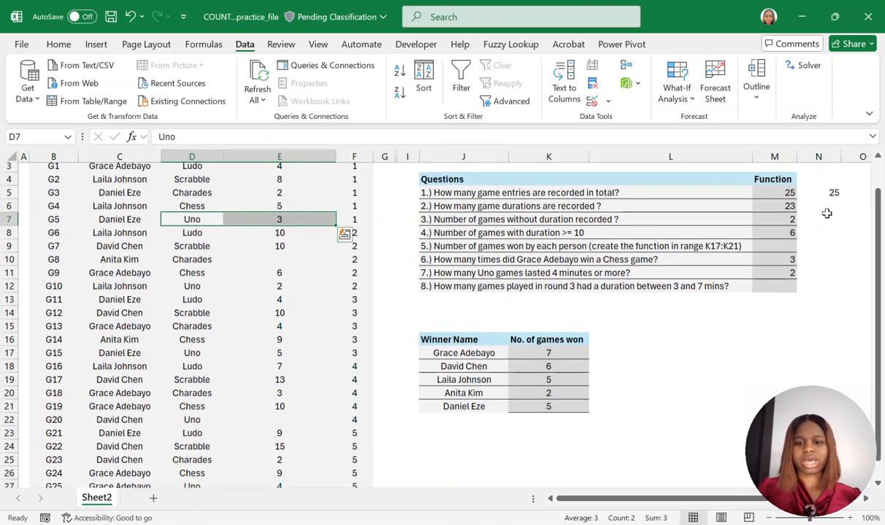
{"action": "left_click", "coordinate": [770, 275]}
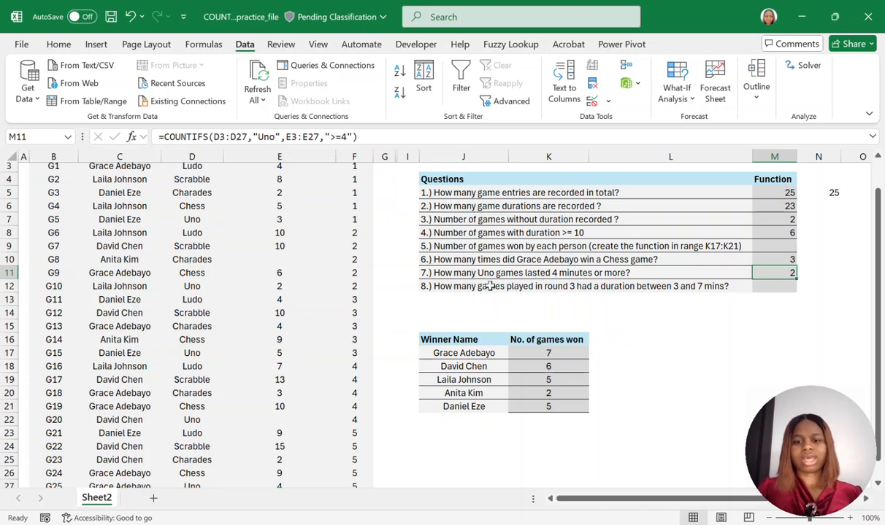
Examine question 8 in row 12 and the round 3 entries in F13:F17 that it refers to
{"action": "left_click", "coordinate": [441, 288]}
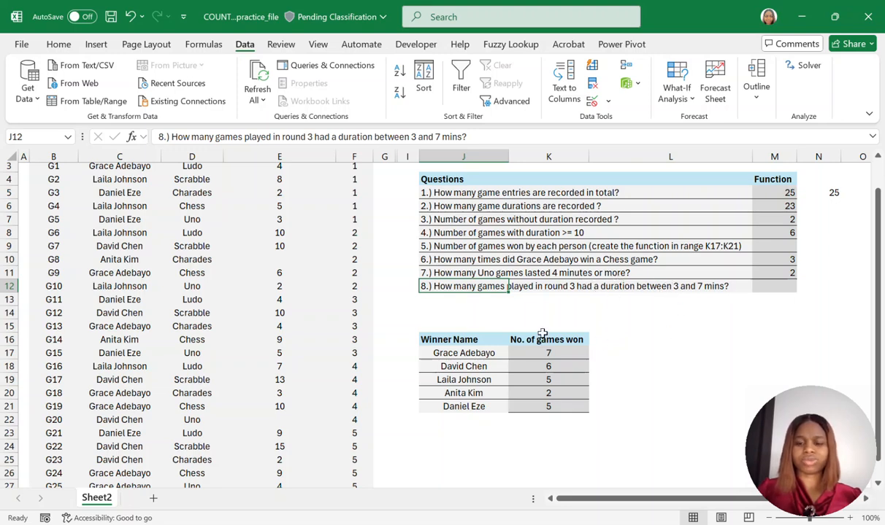
{"action": "scroll", "coordinate": [357, 265], "scroll_direction": "up", "scroll_amount": 1}
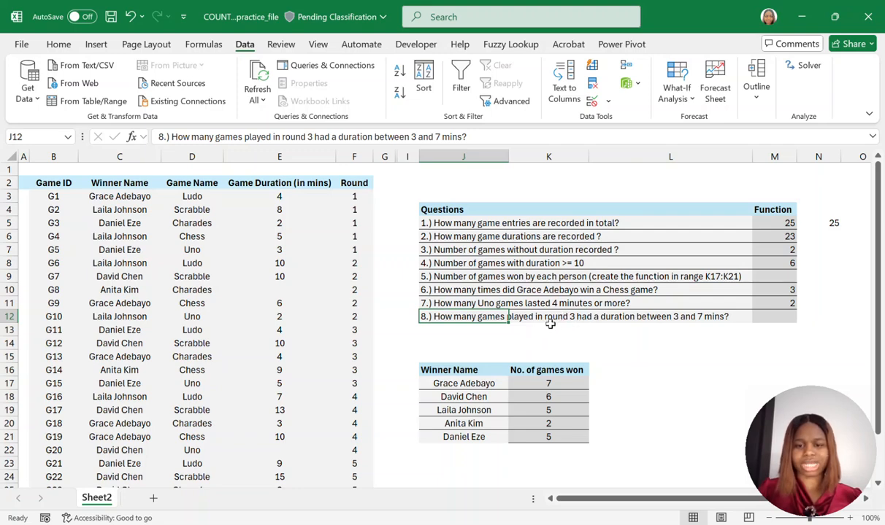
{"action": "left_click", "coordinate": [558, 316]}
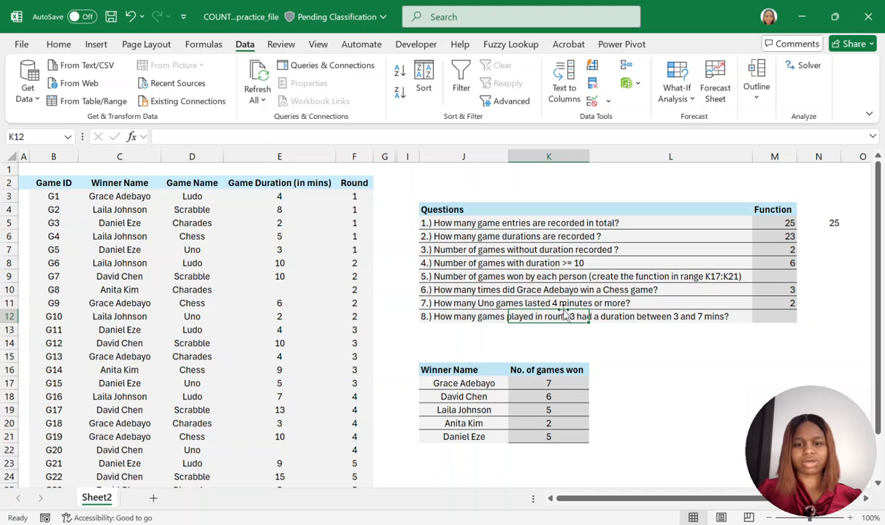
{"action": "left_click_drag", "start_coordinate": [358, 330], "coordinate": [361, 382]}
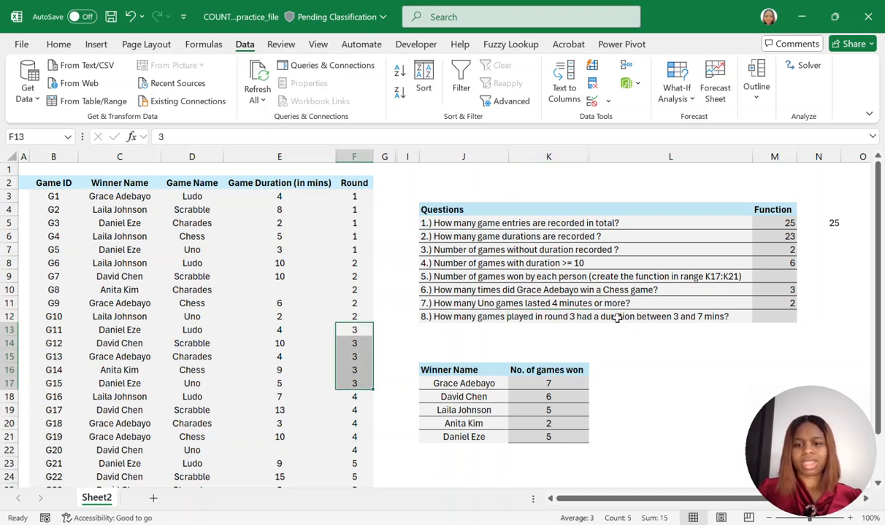
{"action": "left_click", "coordinate": [686, 318]}
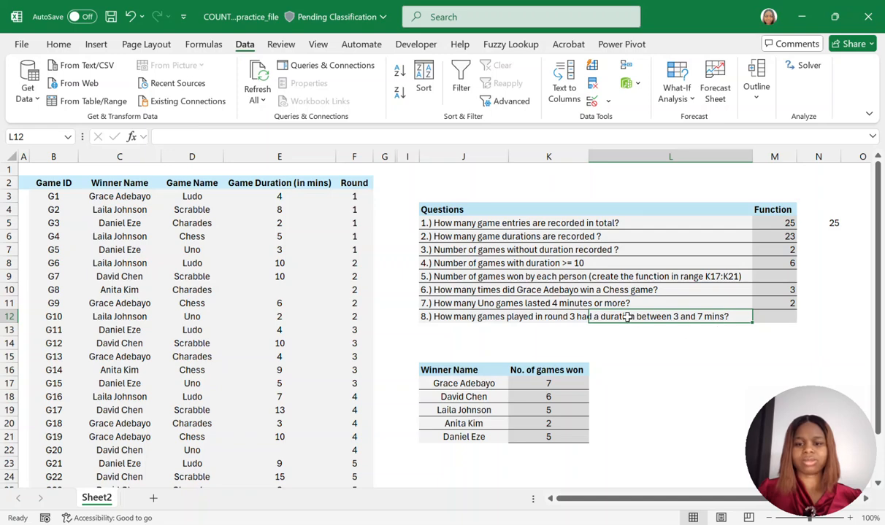
Start a COUNTIFS formula in M12 for question 8 with the round range F3:F27 and the criterion 3
{"action": "left_click", "coordinate": [772, 317]}
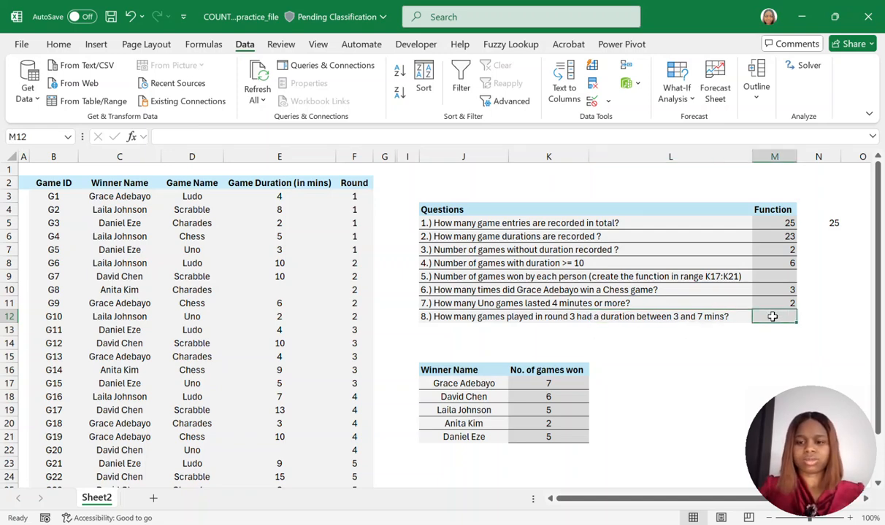
{"action": "type", "text": "=co"}
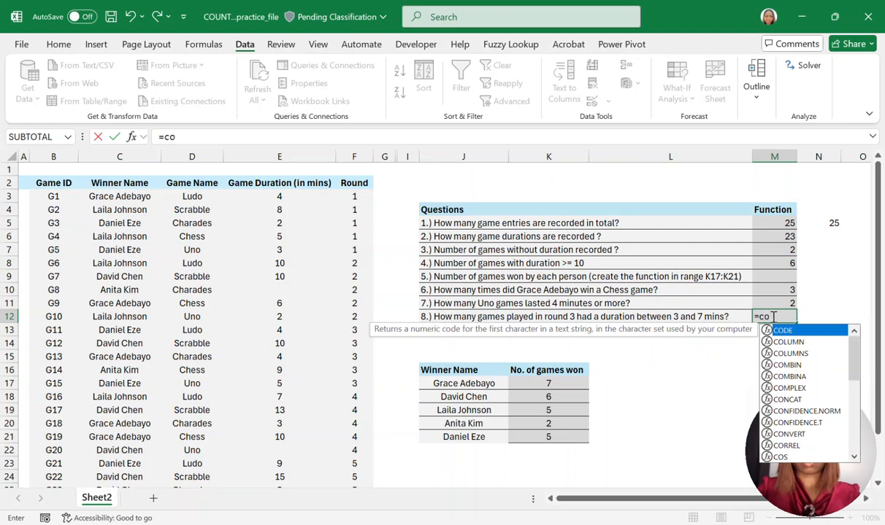
{"action": "type", "text": "un"}
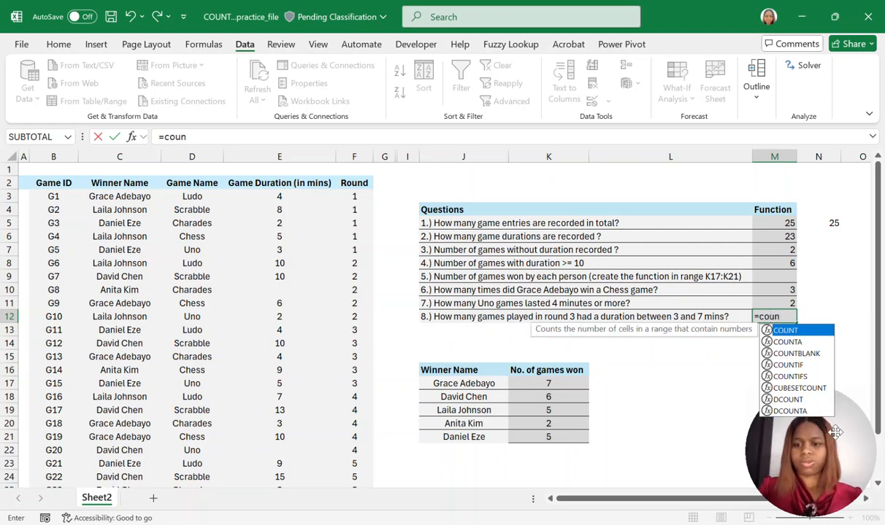
{"action": "double_click", "coordinate": [788, 376]}
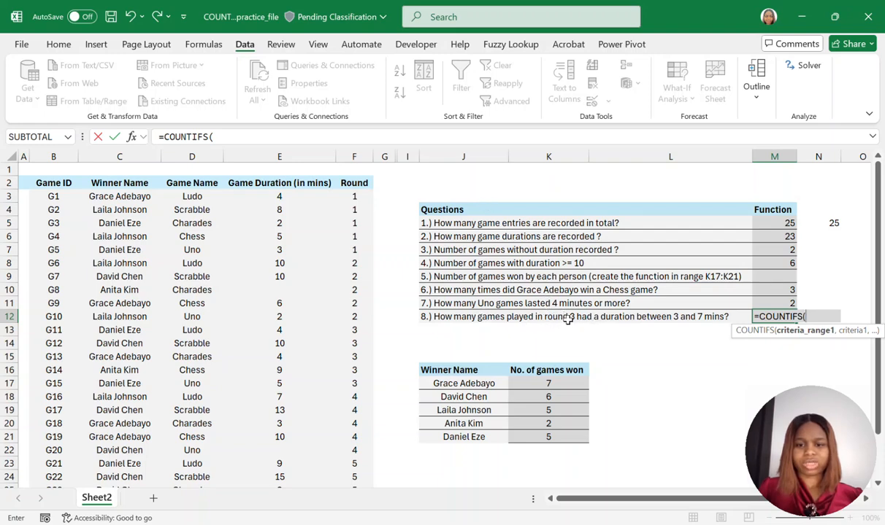
{"action": "left_click_drag", "start_coordinate": [353, 197], "coordinate": [353, 478]}
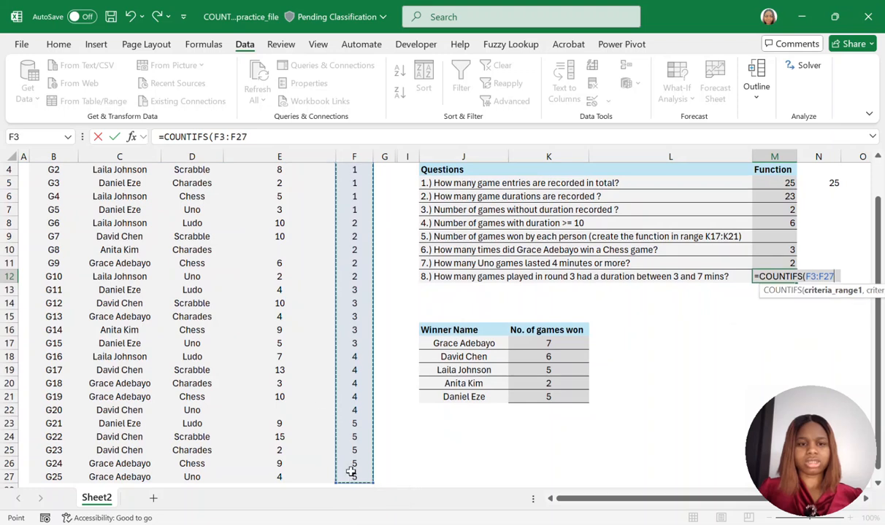
{"action": "left_click", "coordinate": [255, 138]}
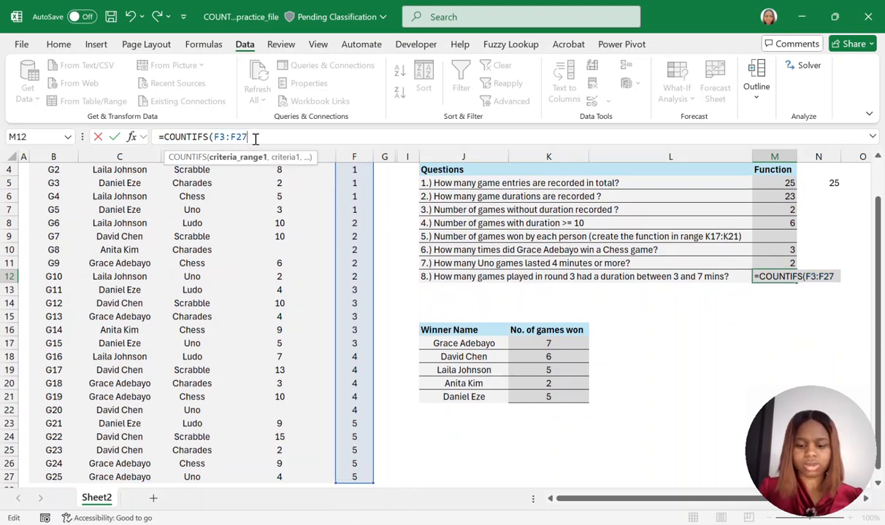
{"action": "type", "text": ",3"}
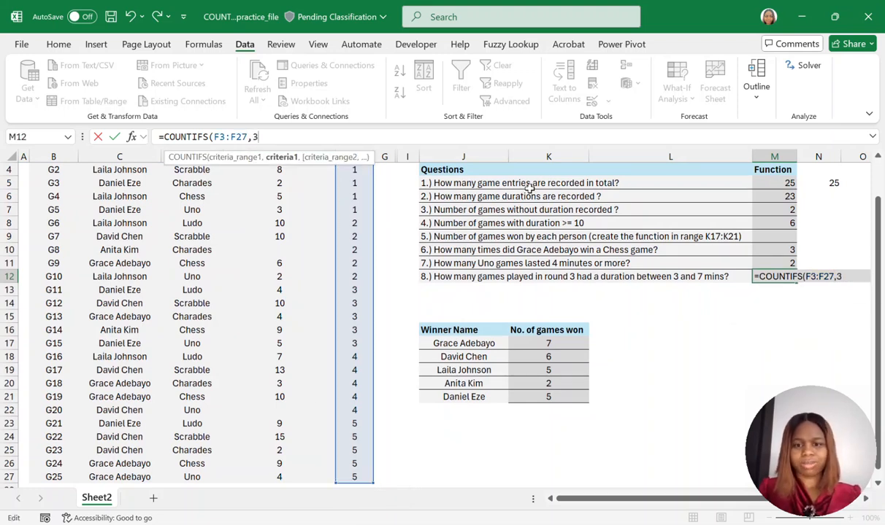
Add the duration range E3:E27 with the criterion ">=3" as the second criteria pair of M12's formula
{"action": "type", "text": ","}
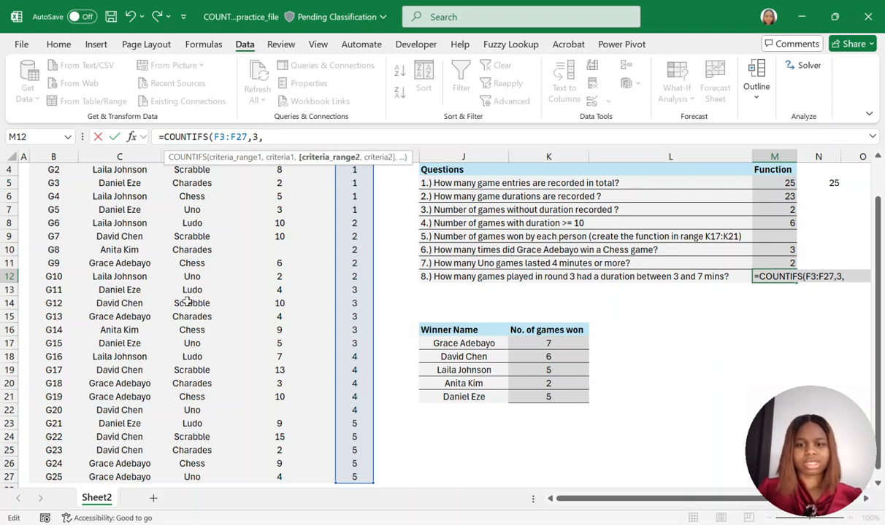
{"action": "scroll", "coordinate": [186, 301], "scroll_direction": "up", "scroll_amount": 1}
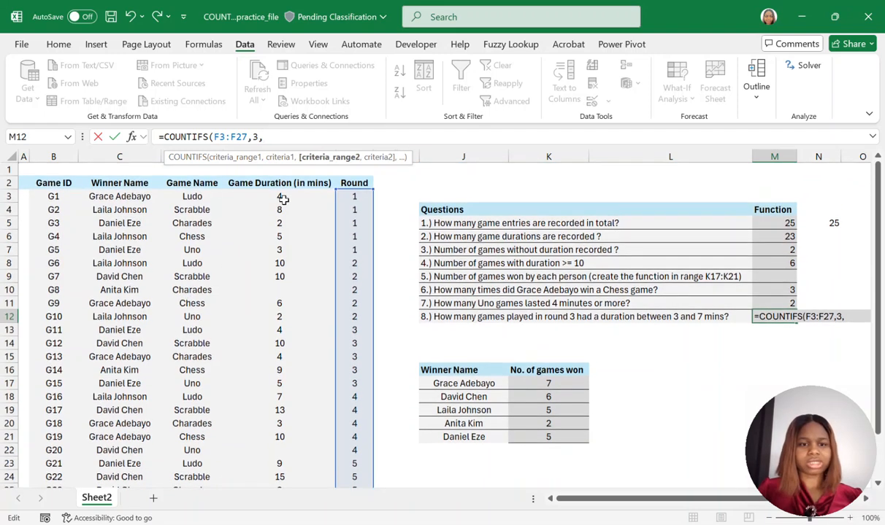
{"action": "left_click", "coordinate": [282, 197]}
{"action": "left_click_drag", "start_coordinate": [282, 197], "coordinate": [277, 466]}
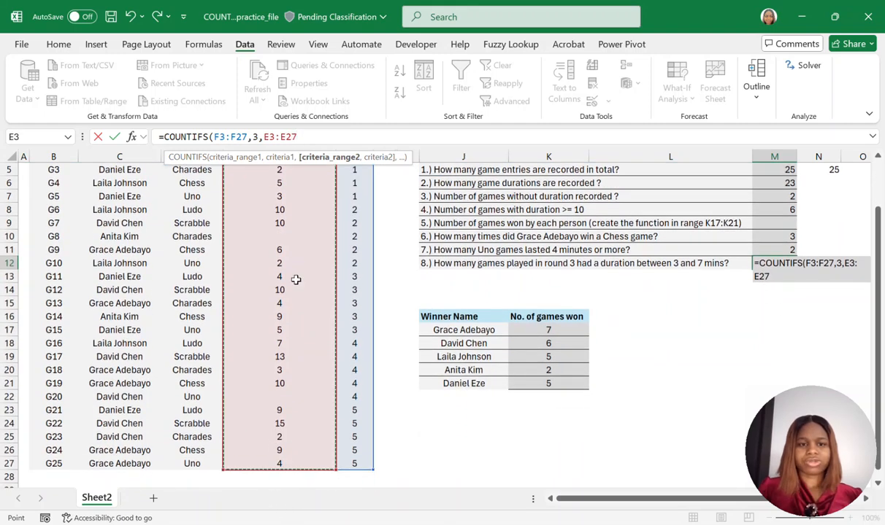
{"action": "scroll", "coordinate": [296, 278], "scroll_direction": "up", "scroll_amount": 1}
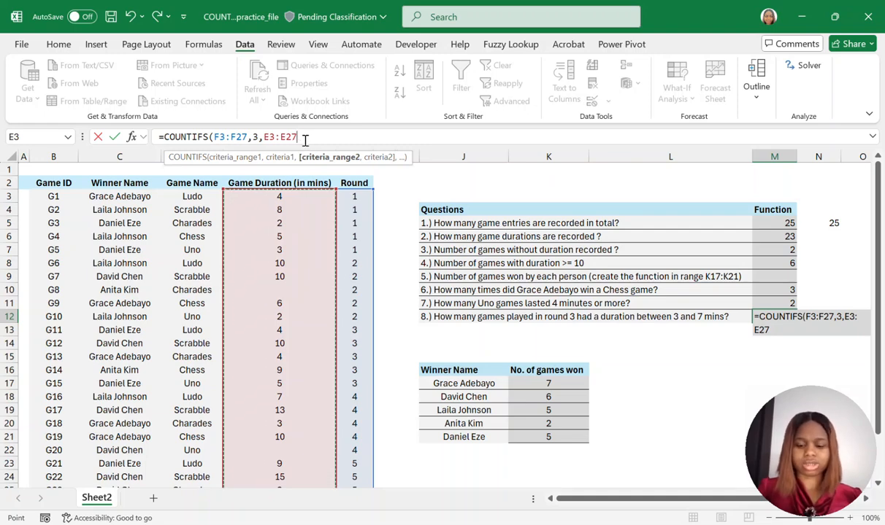
{"action": "type", "text": ",\">=3"}
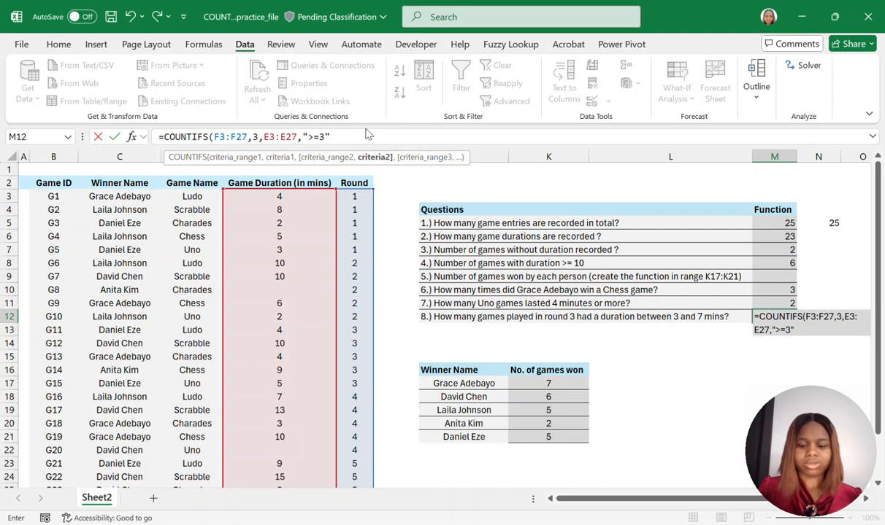
Complete M12's COUNTIFS formula with a third criteria pair, E3:E27 and "<=7"
{"action": "type", "text": ","}
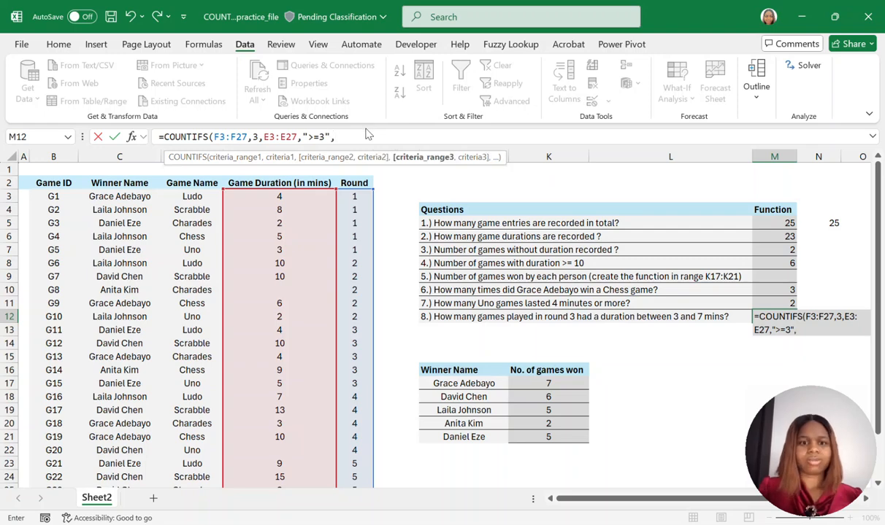
{"action": "left_click", "coordinate": [281, 197]}
{"action": "left_click_drag", "start_coordinate": [281, 197], "coordinate": [272, 462]}
{"action": "scroll", "coordinate": [330, 305], "scroll_direction": "up", "scroll_amount": 2}
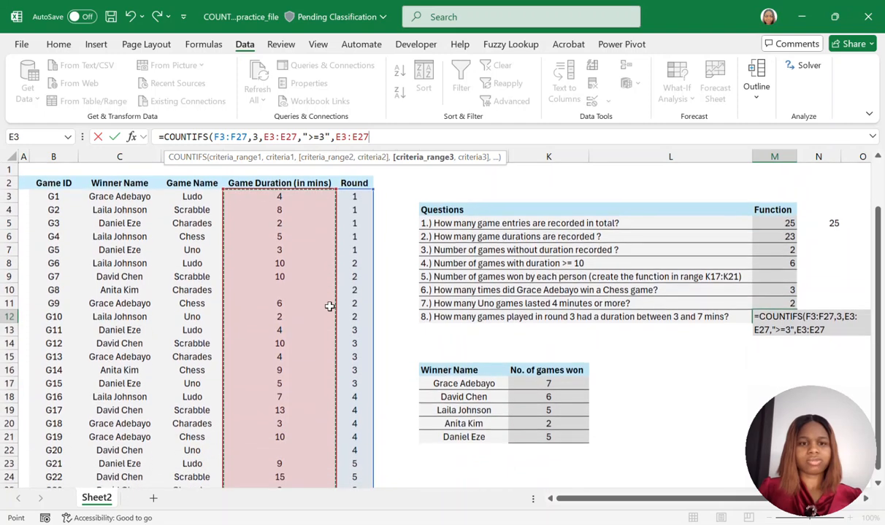
{"action": "type", "text": ",\"<=7"}
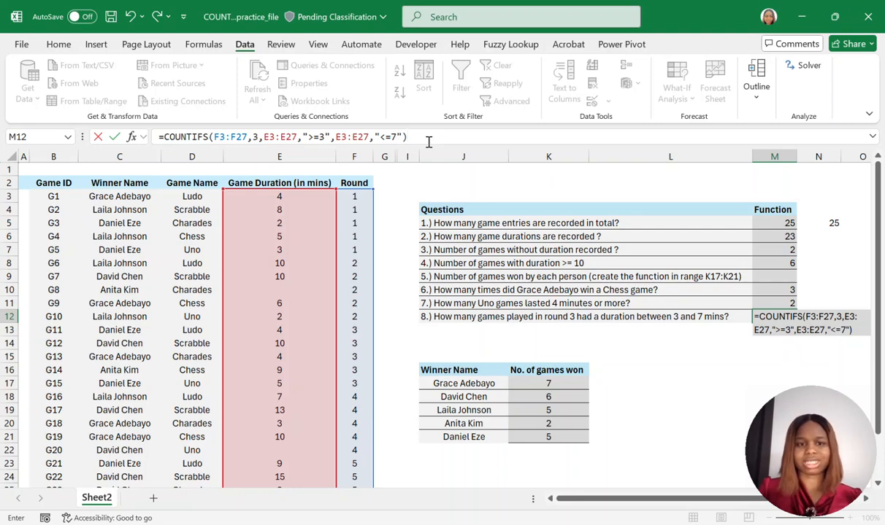
{"action": "key", "text": "Return"}
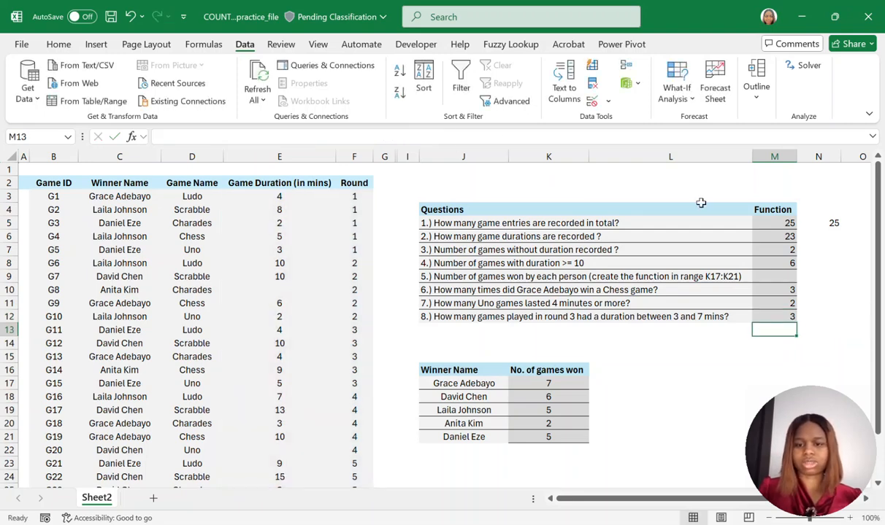
Check M12's COUNTIFS formula against the round 3 entries, and go over the question list in J5:J12
{"action": "key", "text": "Up"}
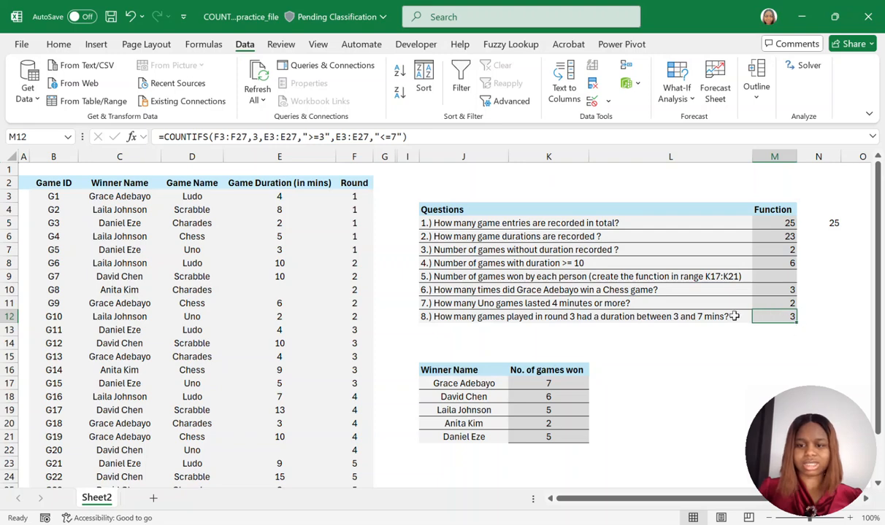
{"action": "scroll", "coordinate": [316, 336], "scroll_direction": "down", "scroll_amount": 1}
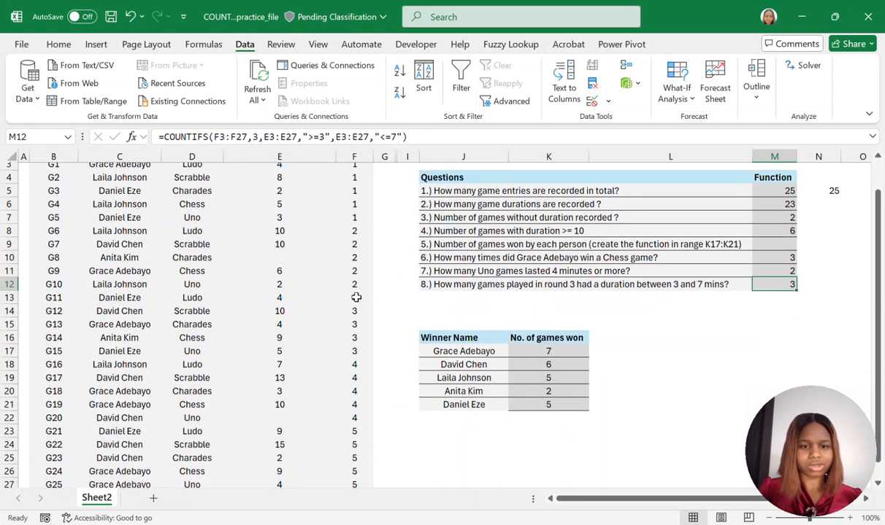
{"action": "left_click_drag", "start_coordinate": [356, 297], "coordinate": [358, 363]}
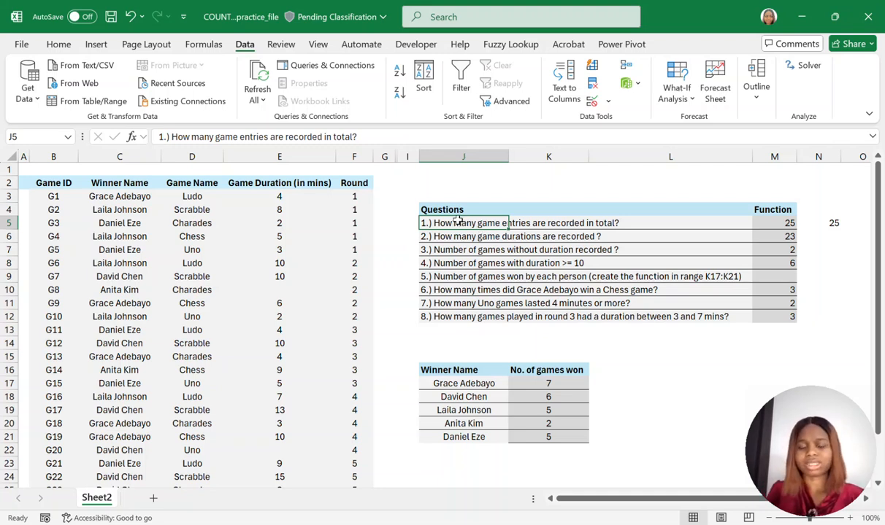
{"action": "left_click_drag", "start_coordinate": [459, 221], "coordinate": [443, 313]}
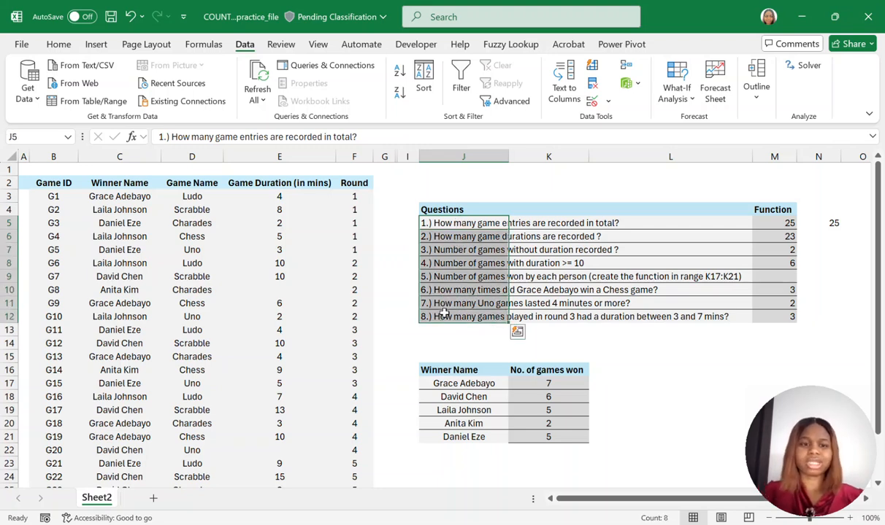